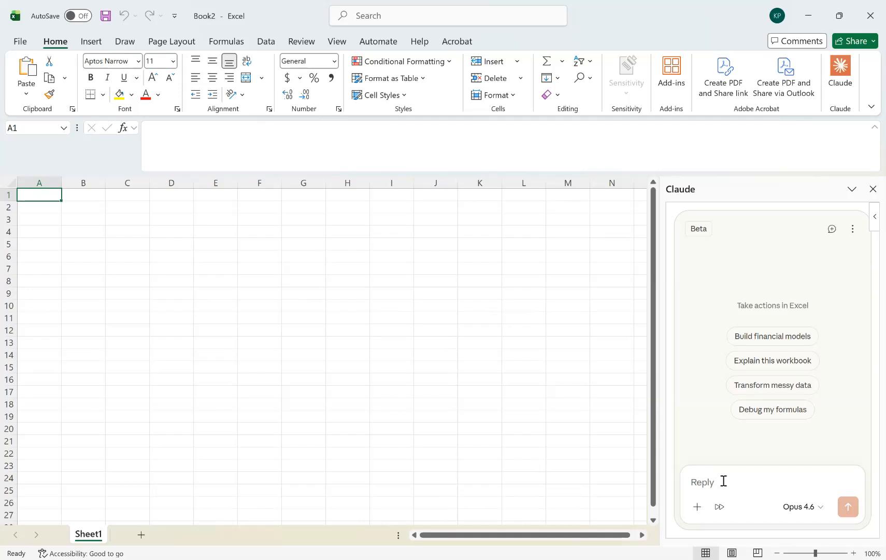
- Submit the copied prompt asking Claude for a 20-customer t-shirt size table, with Customer #21 classified by kNN using Min-Max normalization and Euclidean distance
{"action": "key", "text": "ctrl+v"}
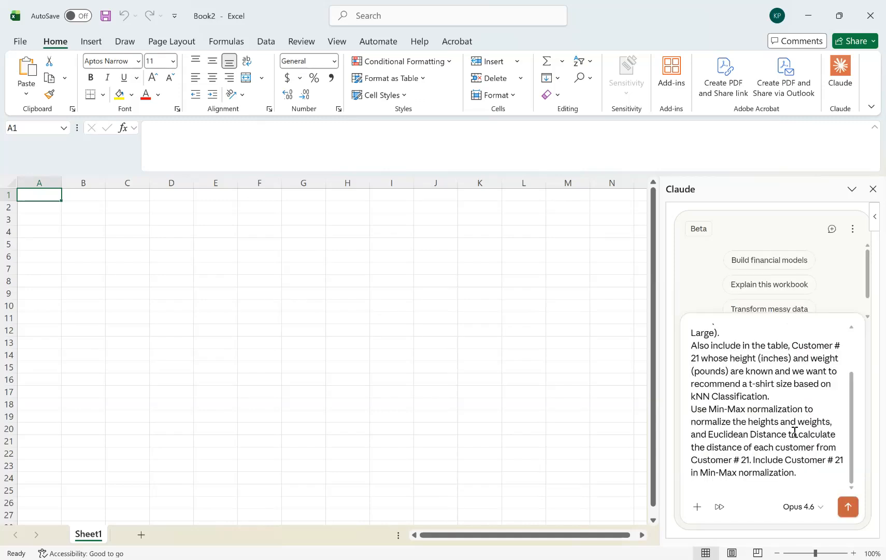
{"action": "left_click_drag", "start_coordinate": [850, 418], "coordinate": [854, 366]}
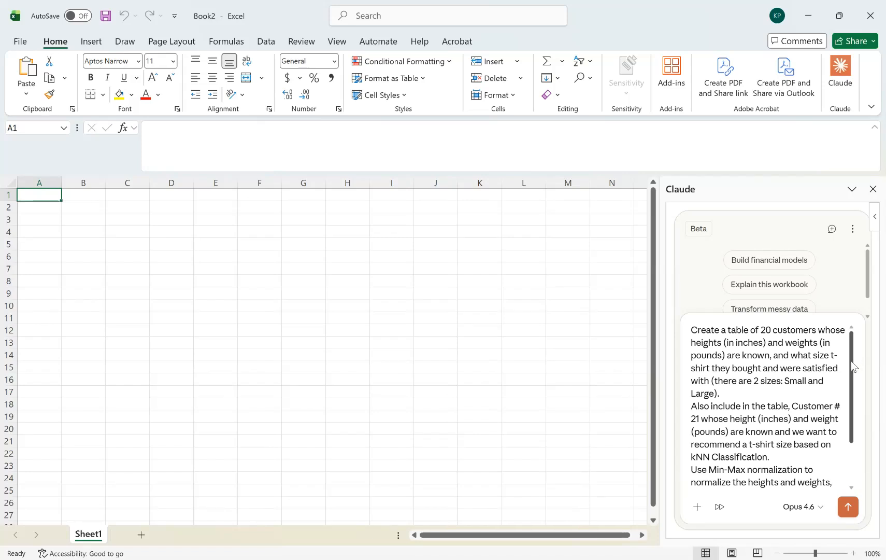
{"action": "left_click", "coordinate": [764, 397]}
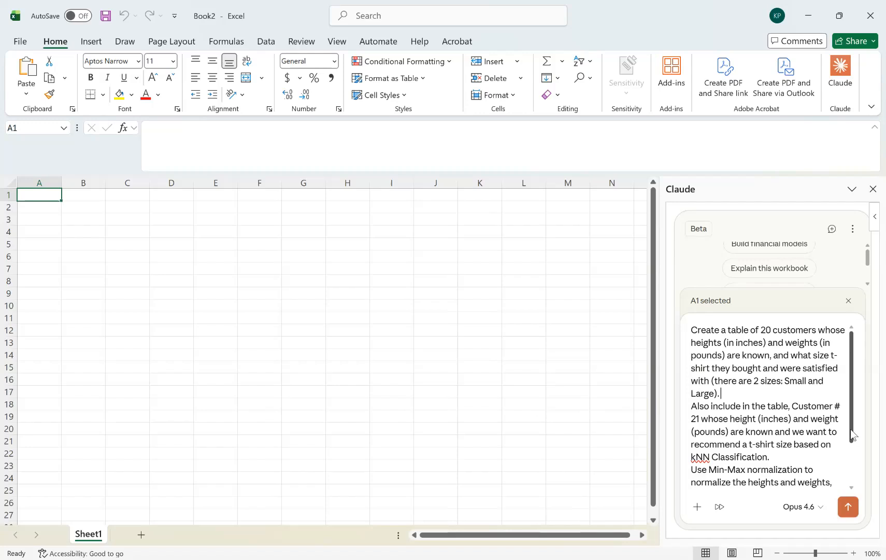
{"action": "left_click_drag", "start_coordinate": [850, 429], "coordinate": [853, 473]}
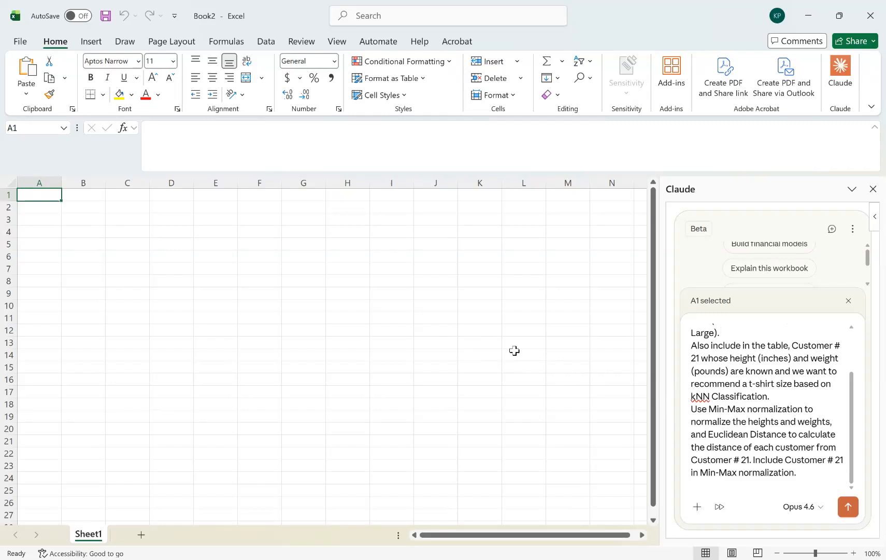
{"action": "left_click", "coordinate": [848, 508]}
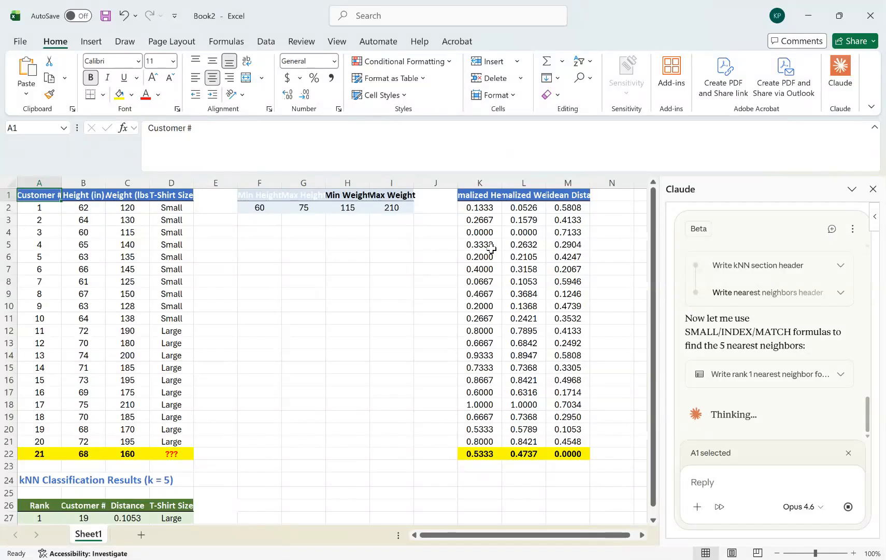
- Check the normalized height formula in cell K2 while Claude builds the sheet
{"action": "left_click", "coordinate": [486, 208]}
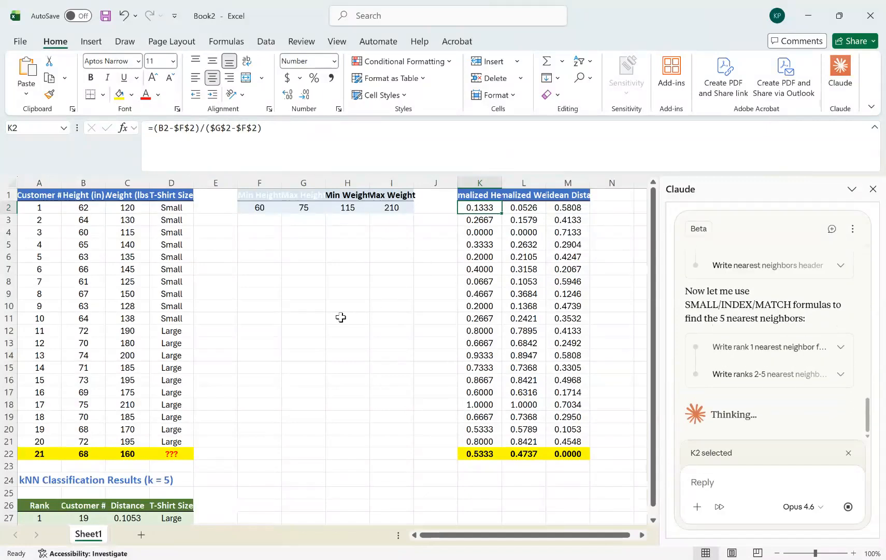
{"action": "left_click", "coordinate": [352, 344]}
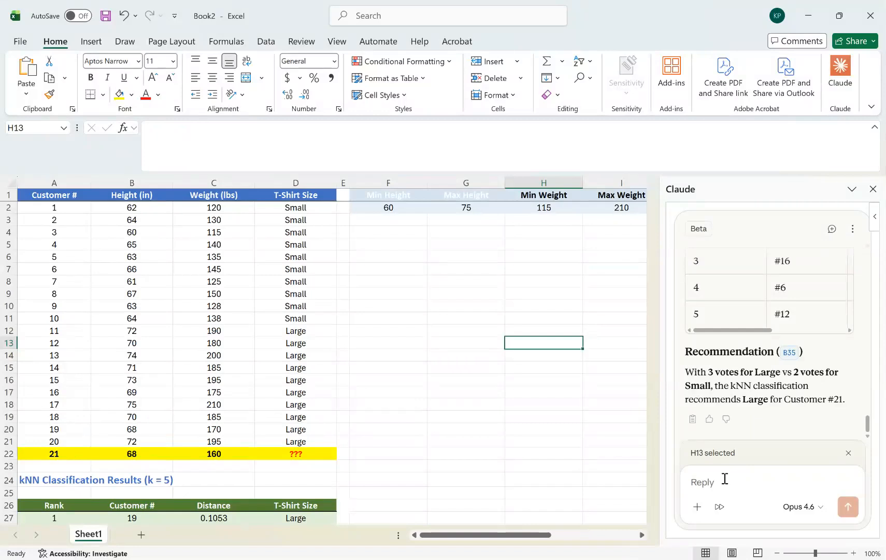
- Send Claude a follow-up request to use 5 nearest neighbors for the kNN classification
{"action": "type", "text": "U"}
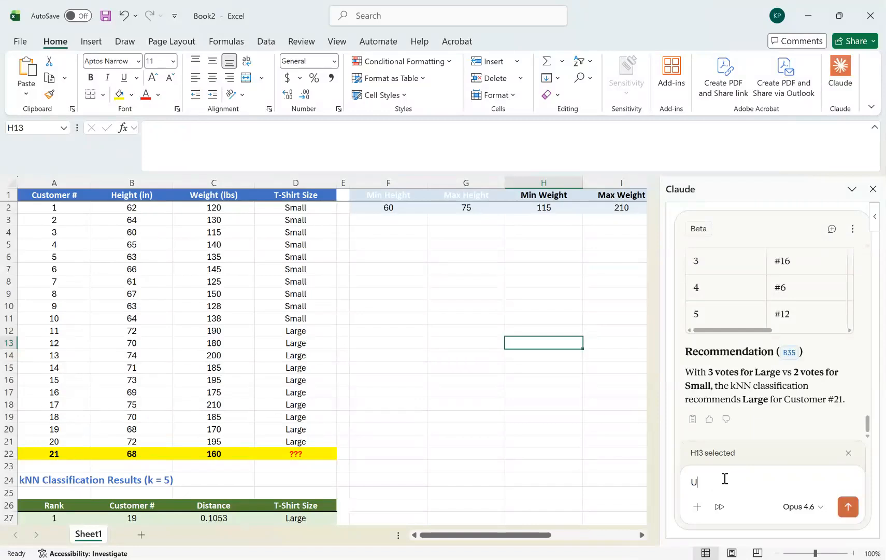
{"action": "type", "text": "se 5 b"}
{"action": "key", "text": "BackSpace"}
{"action": "key", "text": "Return"}
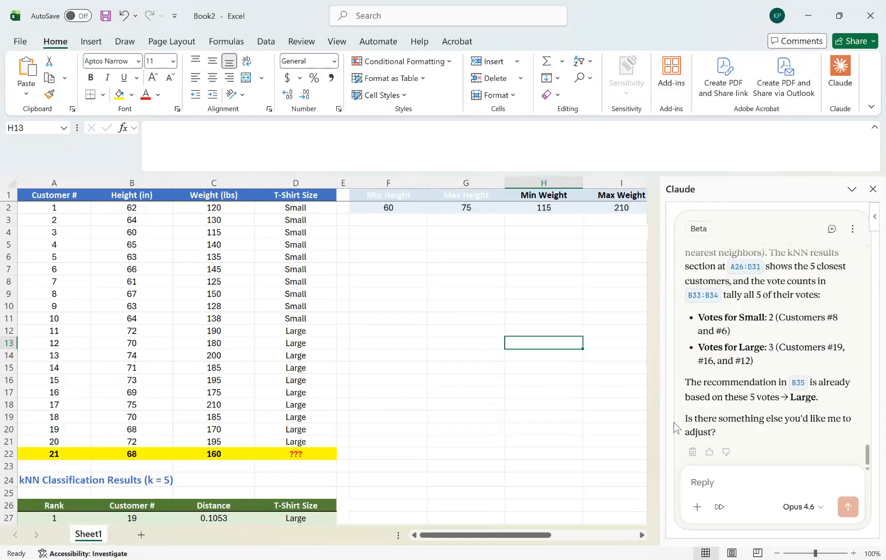
- Left-align the Recommendation label in A35 and widen column A so the label fits
{"action": "left_click_drag", "start_coordinate": [509, 535], "coordinate": [484, 539]}
{"action": "scroll", "coordinate": [332, 363], "scroll_direction": "down", "scroll_amount": 6}
{"action": "scroll", "coordinate": [332, 363], "scroll_direction": "up", "scroll_amount": 2}
{"action": "scroll", "coordinate": [331, 362], "scroll_direction": "down", "scroll_amount": 1}
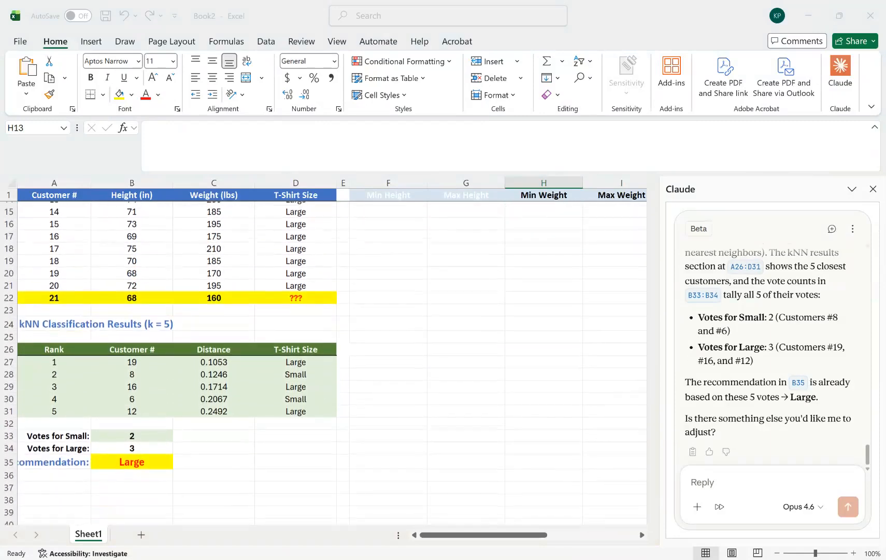
{"action": "left_click", "coordinate": [63, 467]}
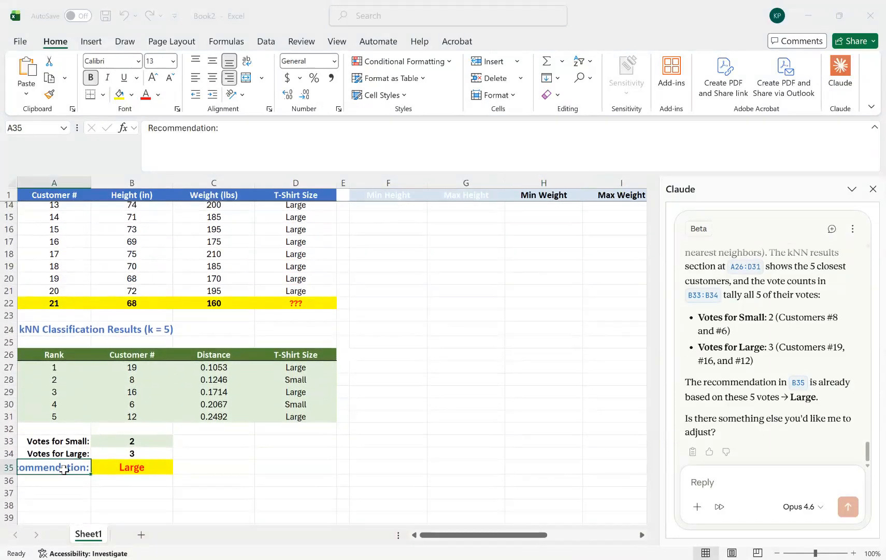
{"action": "left_click", "coordinate": [195, 77]}
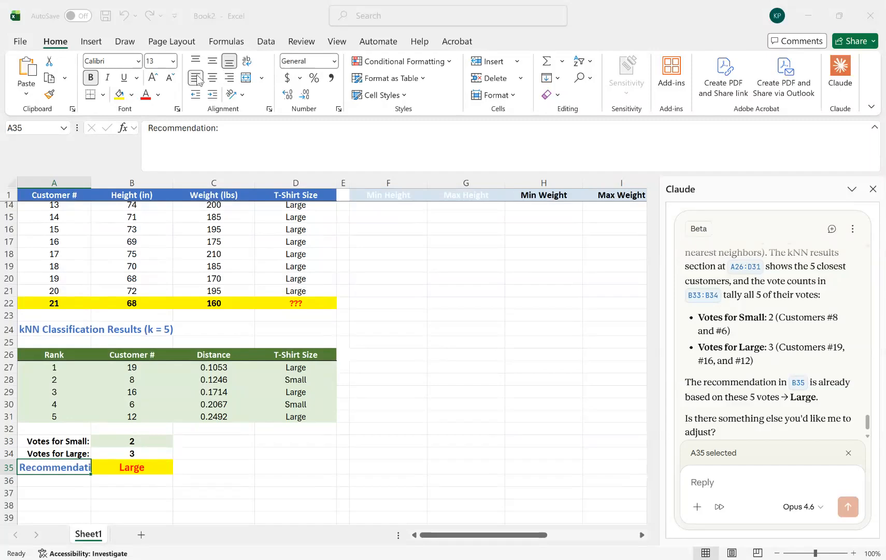
{"action": "left_click", "coordinate": [343, 453]}
{"action": "left_click_drag", "start_coordinate": [90, 184], "coordinate": [124, 186]}
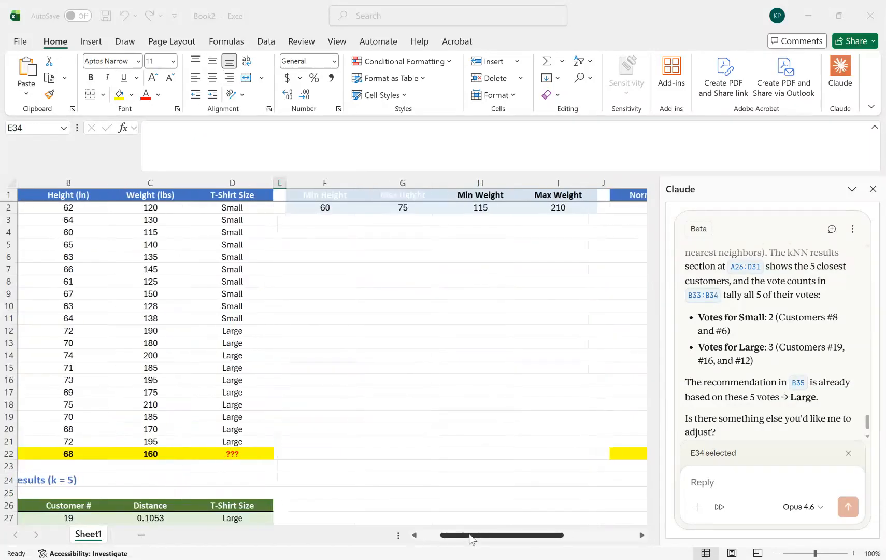
- Inspect the Min Height formula in F2 and the Max Height formula in G2, including their source ranges, without changing them
{"action": "left_click_drag", "start_coordinate": [470, 535], "coordinate": [452, 537]}
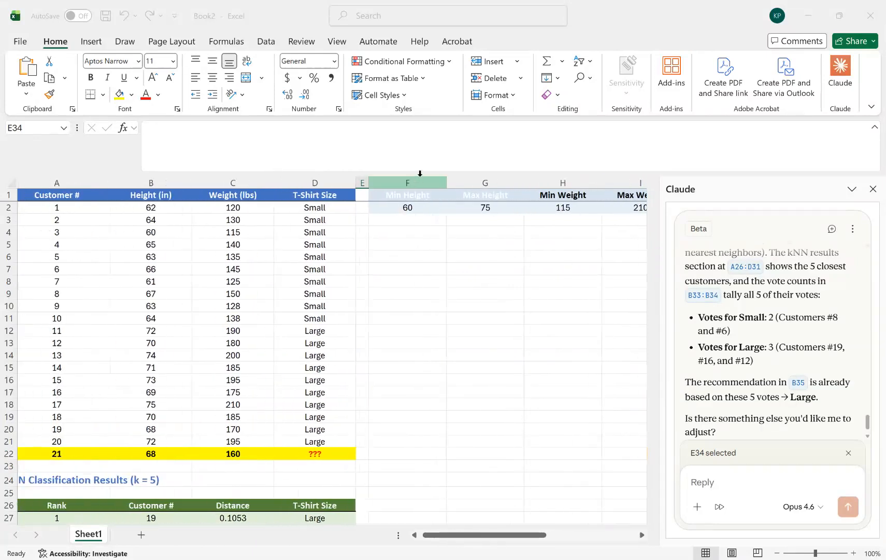
{"action": "left_click", "coordinate": [414, 207]}
{"action": "double_click", "coordinate": [413, 207]}
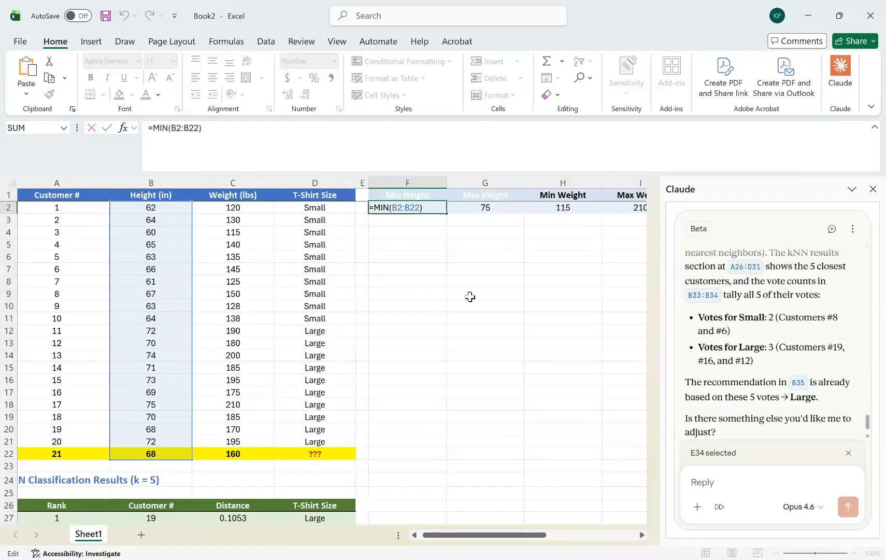
{"action": "key", "text": "Return"}
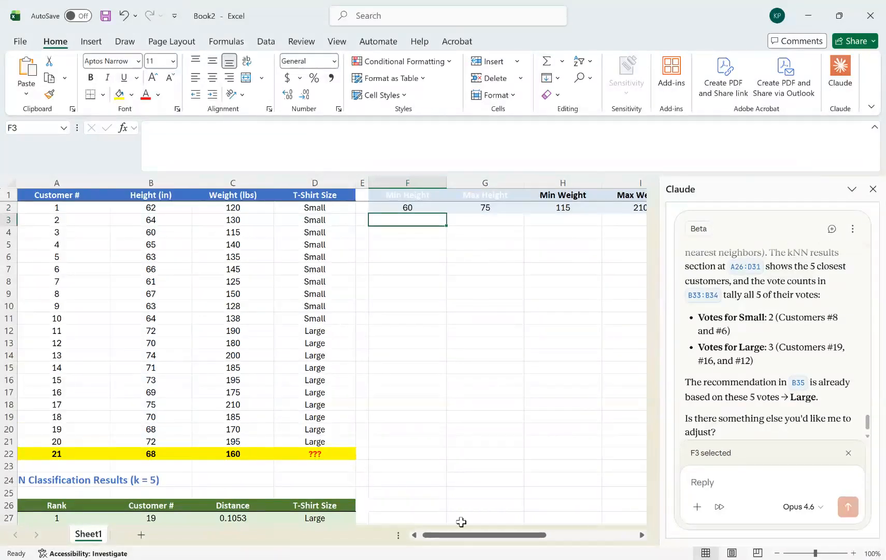
{"action": "scroll", "coordinate": [461, 521], "scroll_direction": "right", "scroll_amount": 1}
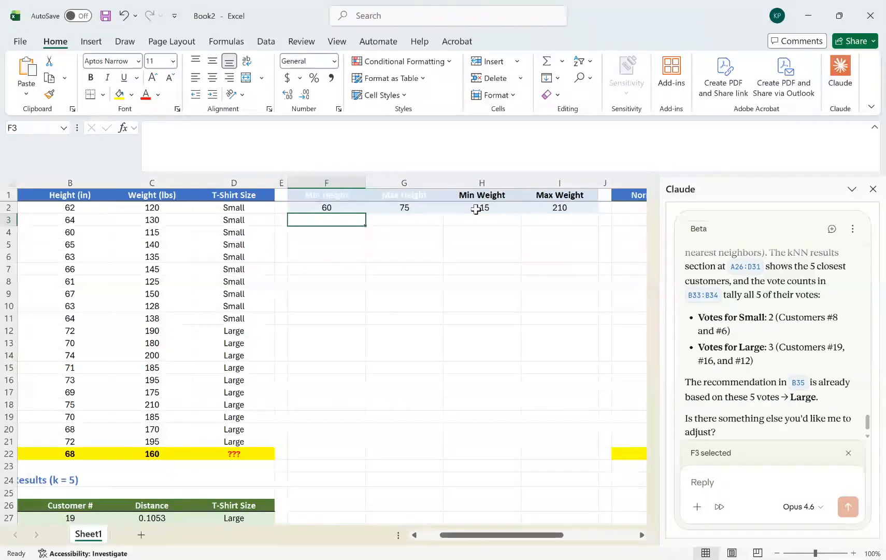
{"action": "double_click", "coordinate": [409, 209]}
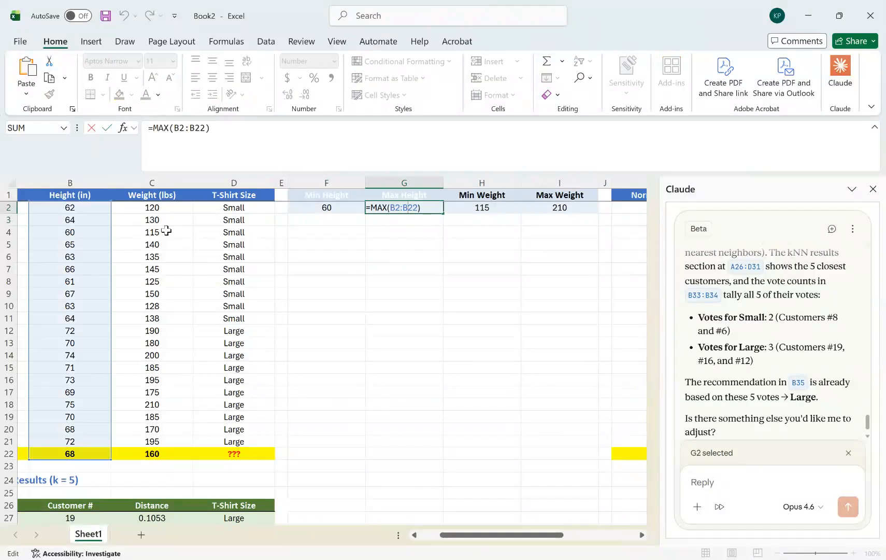
{"action": "key", "text": "Return"}
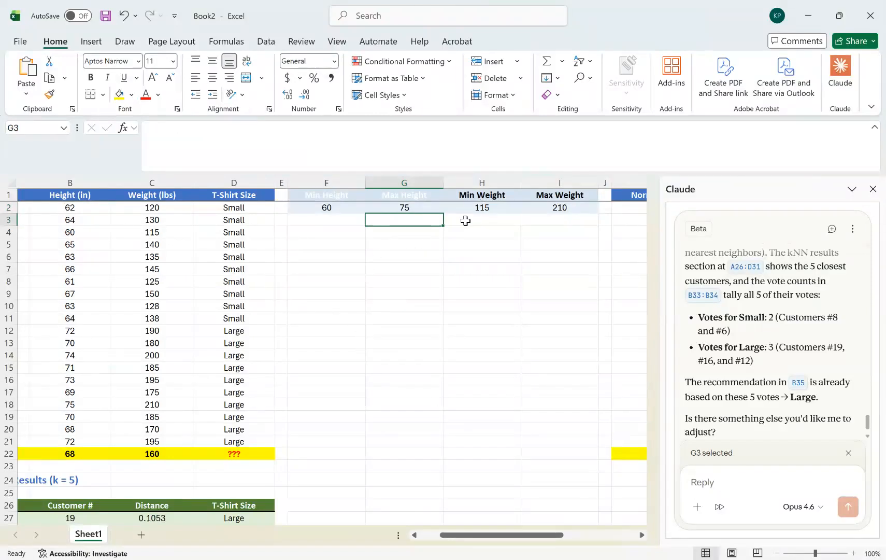
- Widen the Normalized Height column K to leave room for its formula
{"action": "left_click_drag", "start_coordinate": [470, 537], "coordinate": [439, 537]}
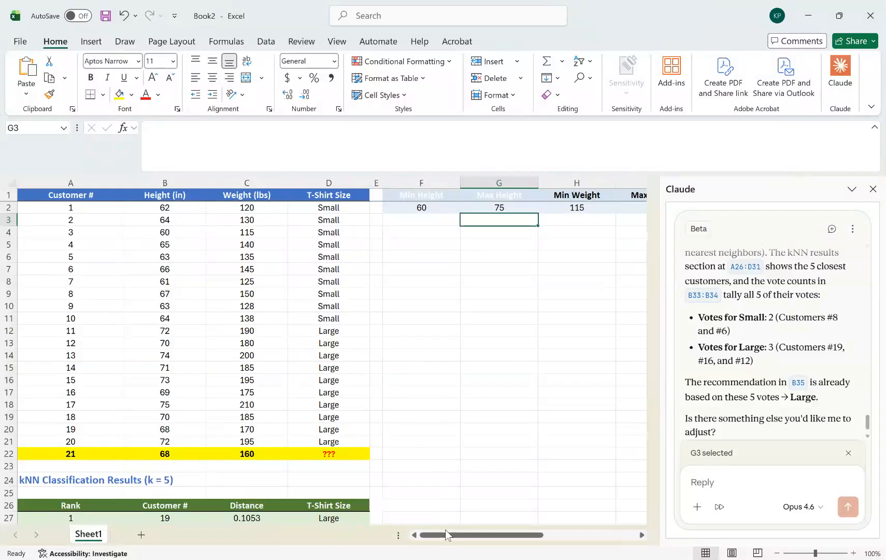
{"action": "left_click_drag", "start_coordinate": [446, 534], "coordinate": [542, 545]}
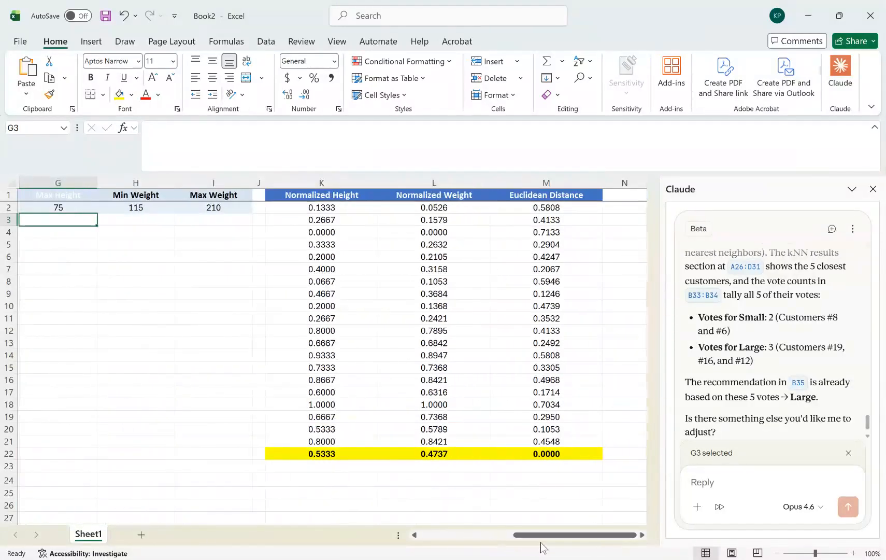
{"action": "left_click_drag", "start_coordinate": [376, 180], "coordinate": [413, 188]}
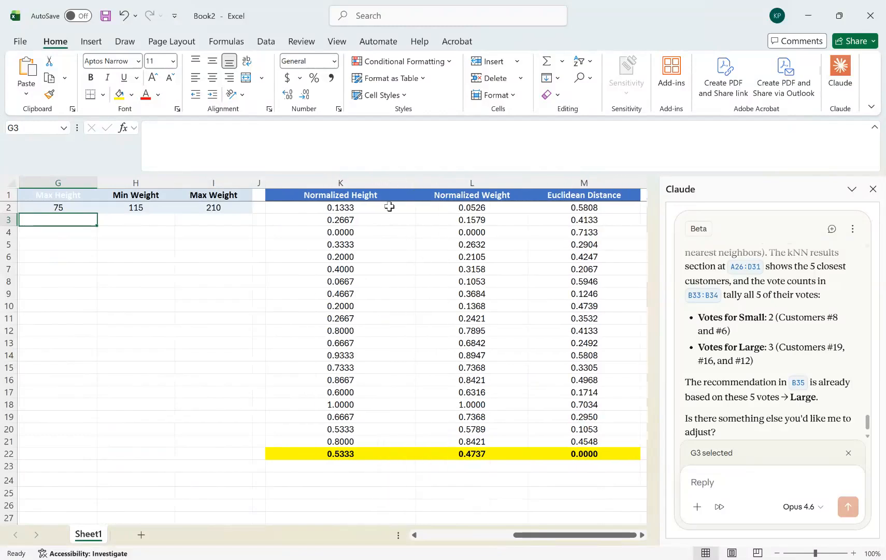
{"action": "left_click_drag", "start_coordinate": [418, 183], "coordinate": [458, 188]}
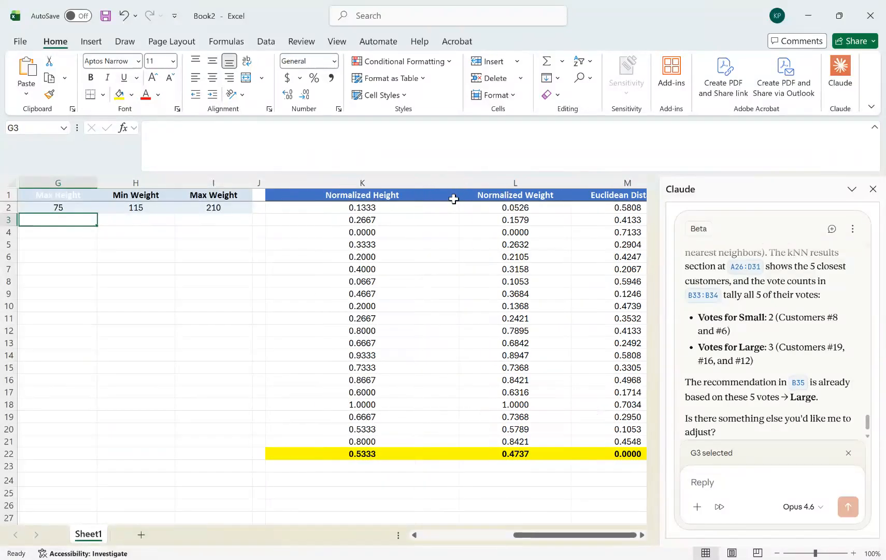
- Open the normalized height formula in K2 and trace its references to the customer's height and the minimum and maximum heights
{"action": "double_click", "coordinate": [431, 207]}
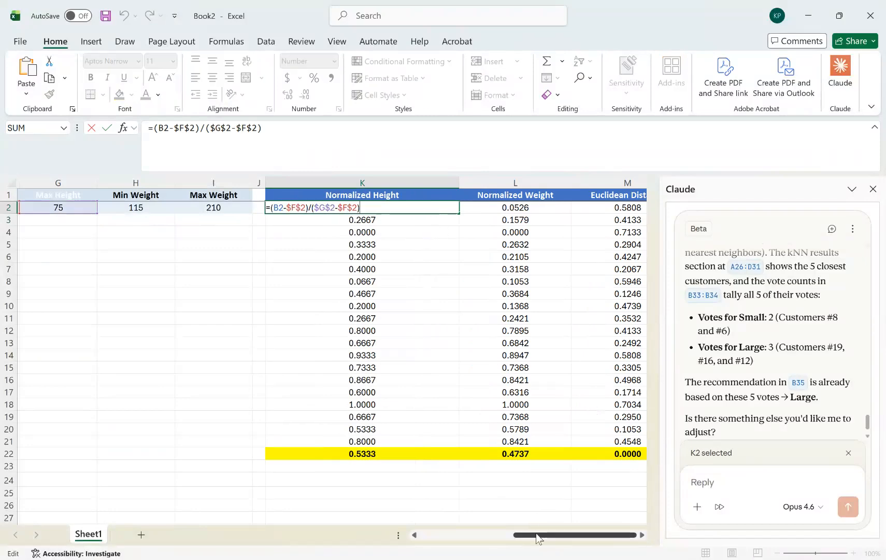
{"action": "scroll", "coordinate": [517, 539], "scroll_direction": "left", "scroll_amount": 1}
{"action": "scroll", "coordinate": [517, 542], "scroll_direction": "left", "scroll_amount": 4}
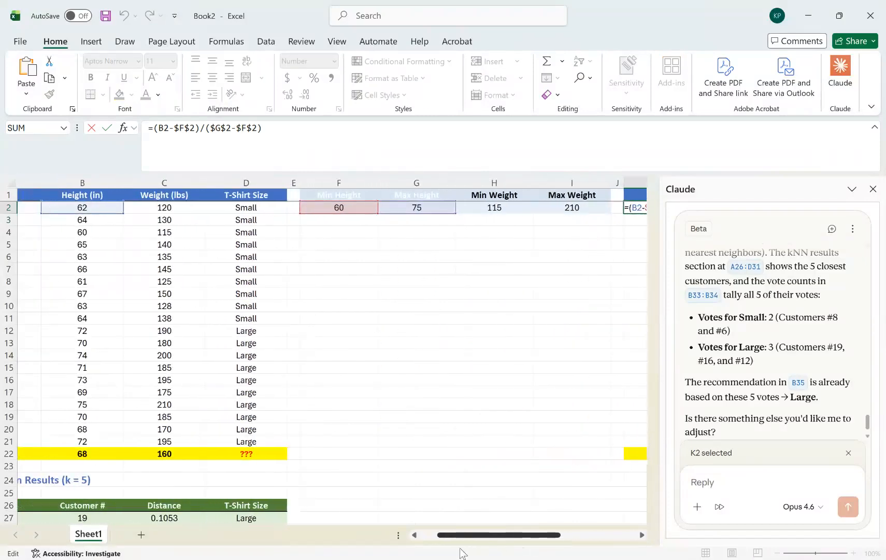
{"action": "mouse_move", "coordinate": [460, 547]}
{"action": "left_mouse_down"}
{"action": "mouse_move", "coordinate": [482, 553]}
{"action": "mouse_move", "coordinate": [472, 555]}
{"action": "left_mouse_up"}
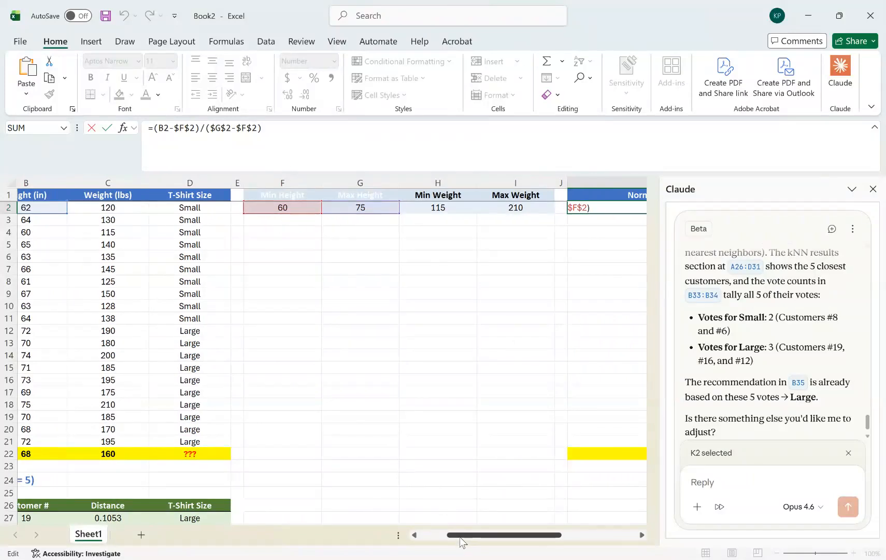
{"action": "left_click_drag", "start_coordinate": [460, 538], "coordinate": [430, 538]}
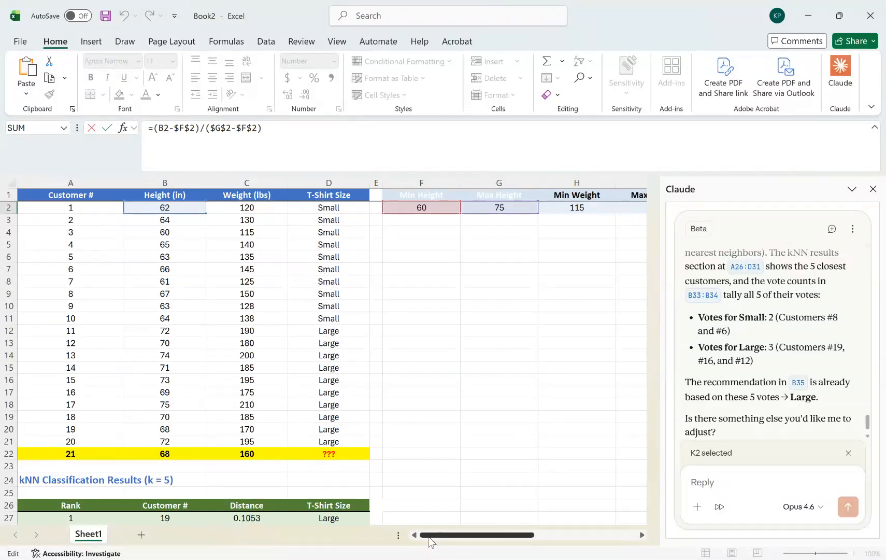
{"action": "left_click_drag", "start_coordinate": [429, 539], "coordinate": [524, 541]}
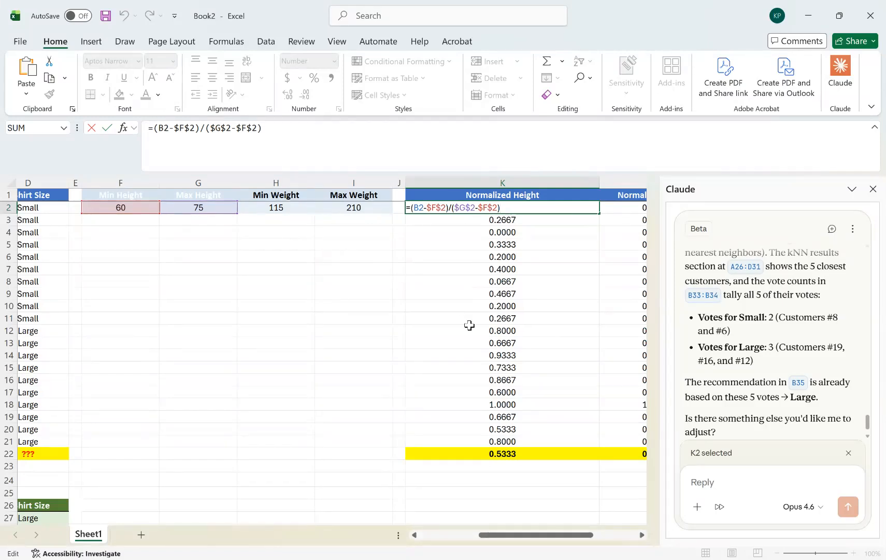
{"action": "key", "text": "Return"}
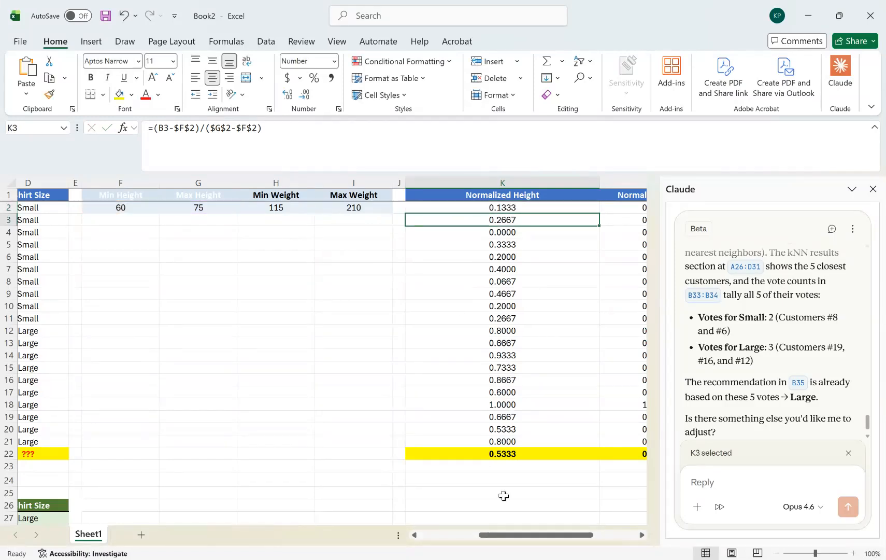
- Compare the customer heights with their normalized values, checking the formulas in K4 and K18
{"action": "left_click_drag", "start_coordinate": [496, 534], "coordinate": [518, 539]}
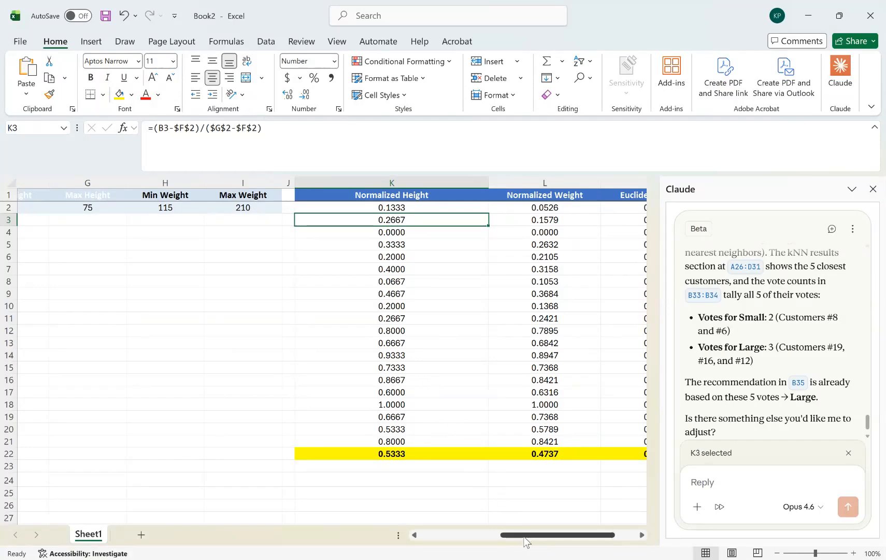
{"action": "left_click_drag", "start_coordinate": [521, 537], "coordinate": [440, 538]}
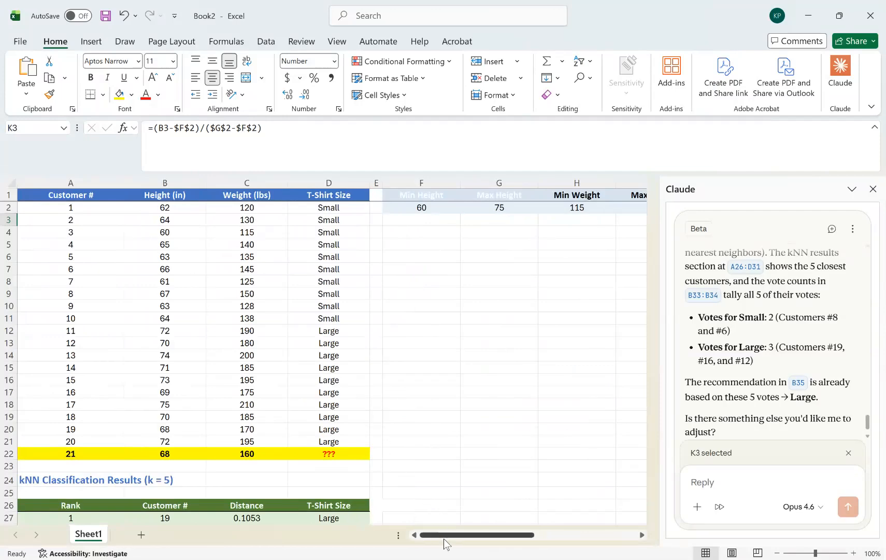
{"action": "left_click_drag", "start_coordinate": [456, 537], "coordinate": [546, 537]}
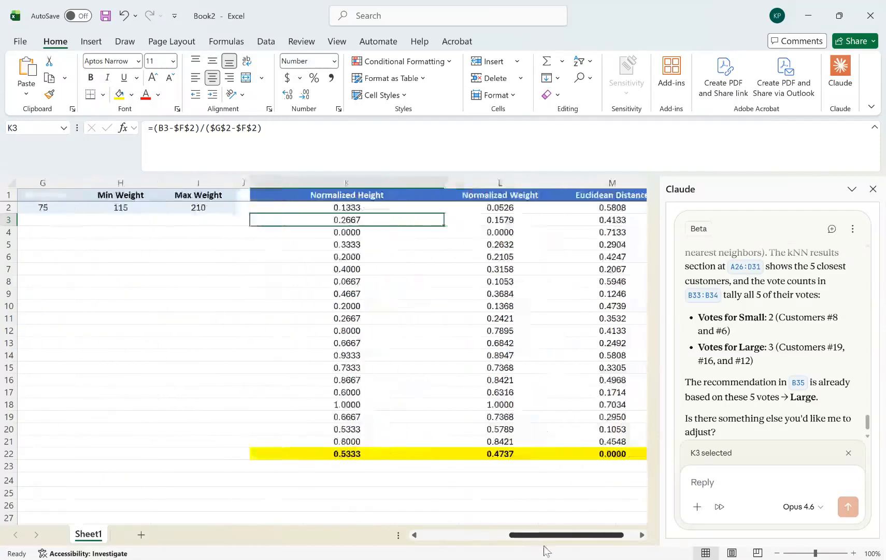
{"action": "left_click", "coordinate": [346, 232]}
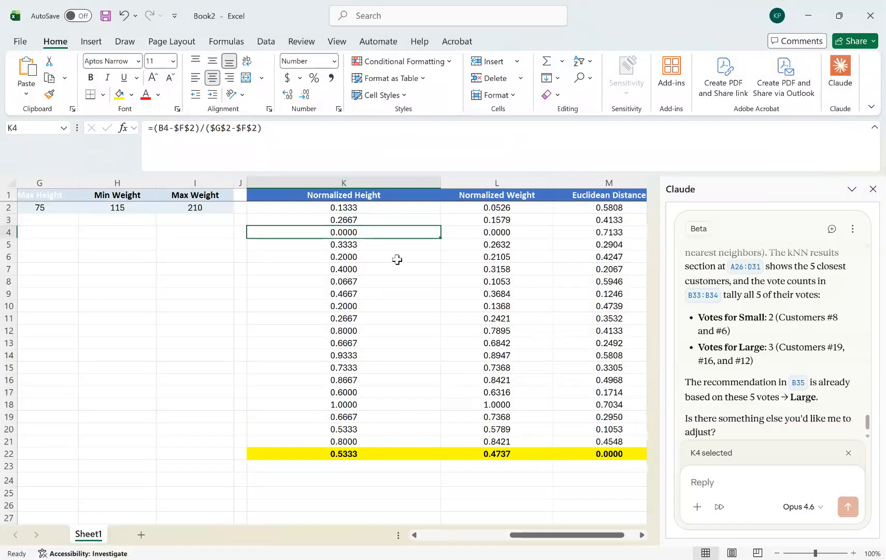
{"action": "left_click", "coordinate": [358, 403]}
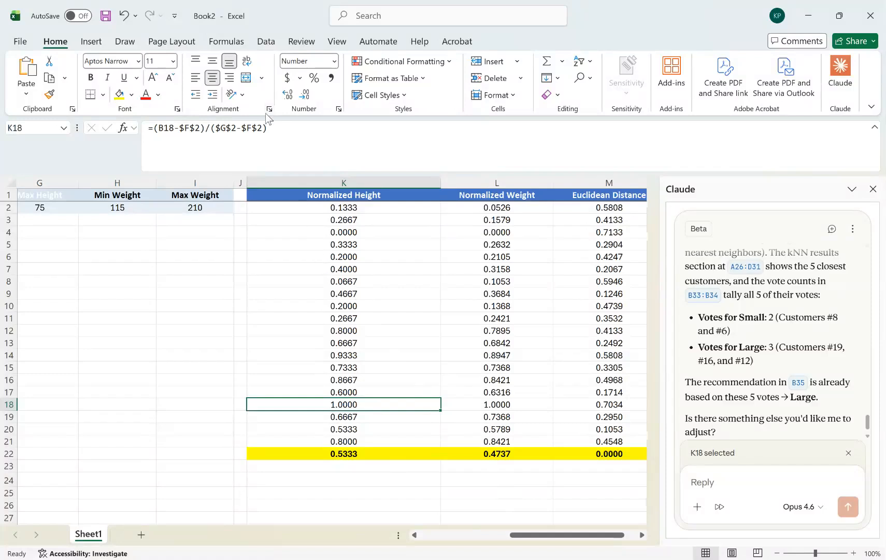
{"action": "mouse_move", "coordinate": [524, 533]}
{"action": "left_mouse_down"}
{"action": "mouse_move", "coordinate": [494, 538]}
{"action": "mouse_move", "coordinate": [537, 542]}
{"action": "left_mouse_up"}
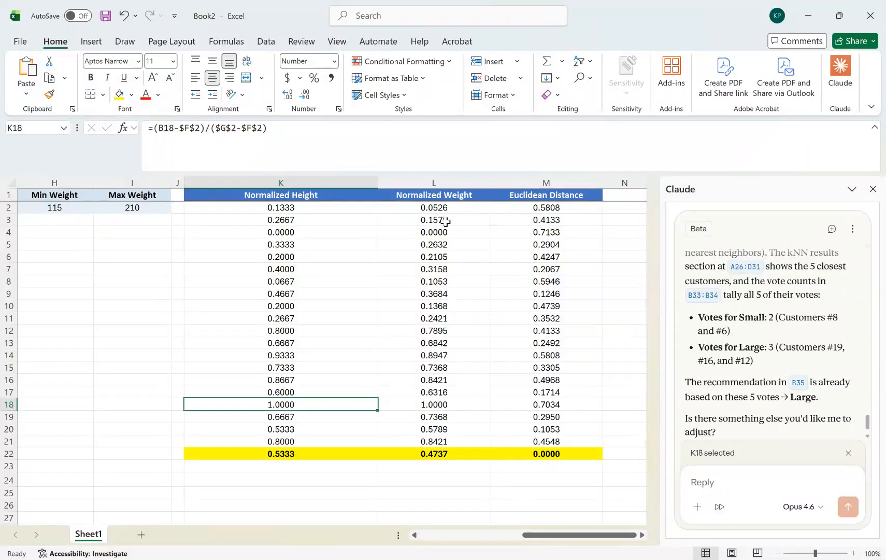
- Inspect the normalized weight formula in L2, tracing its references to the minimum and maximum weights, and check the formula in L4
{"action": "left_click", "coordinate": [466, 209]}
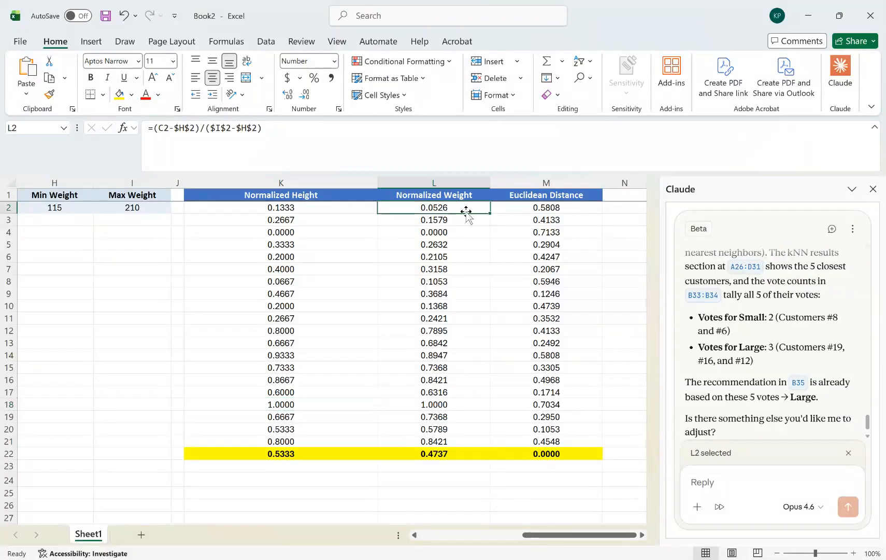
{"action": "key", "text": "ctrl+Down"}
{"action": "double_click", "coordinate": [464, 208]}
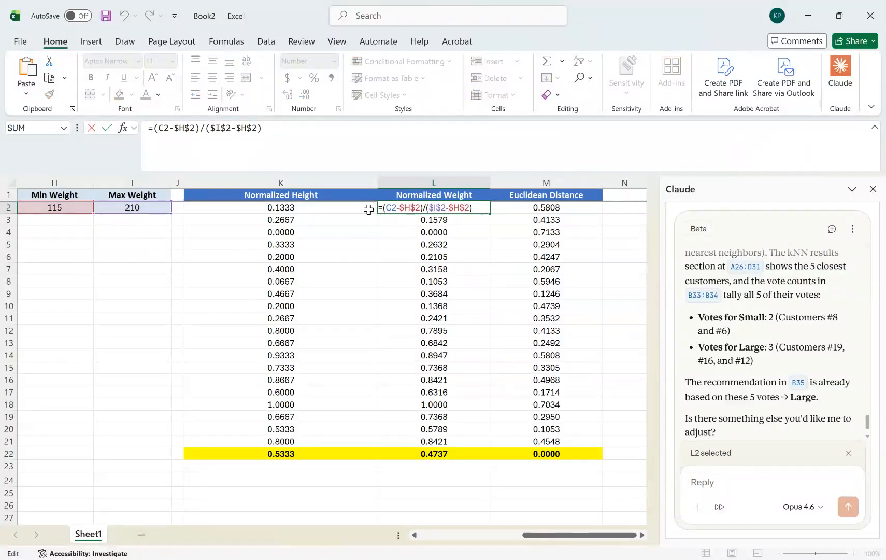
{"action": "key", "text": "Return"}
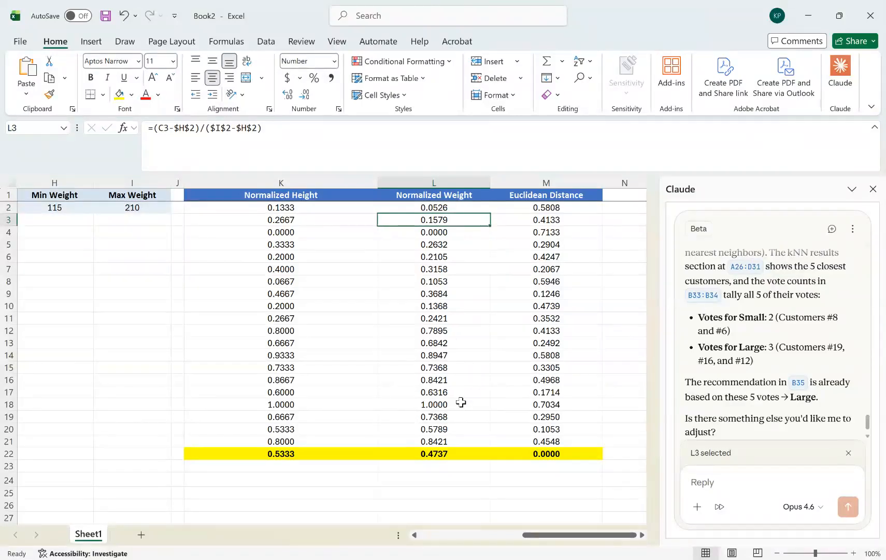
{"action": "left_click", "coordinate": [452, 231]}
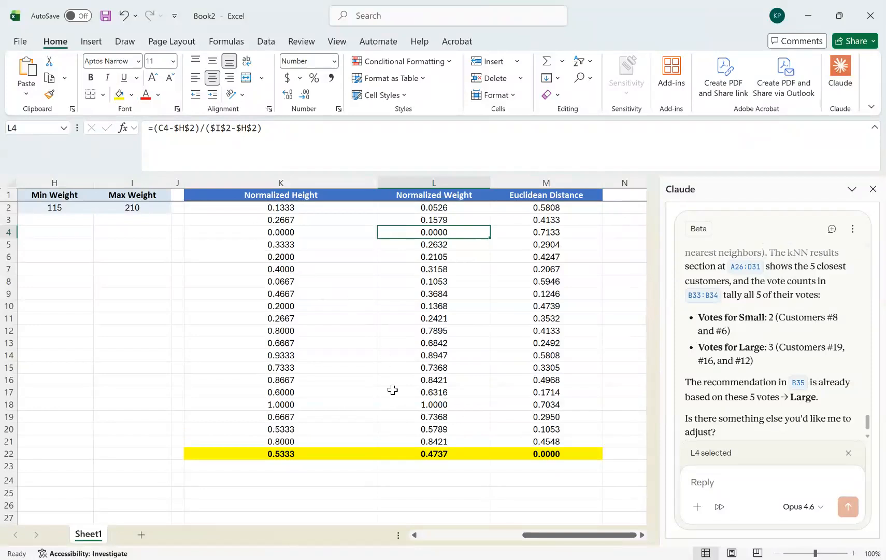
{"action": "left_click", "coordinate": [469, 489]}
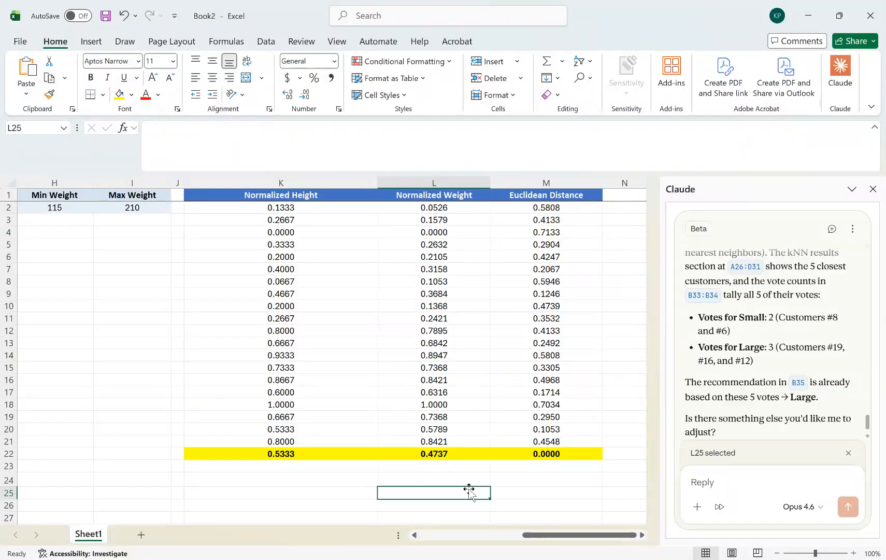
- Widen the Euclidean Distance column M to leave room for its formula
{"action": "mouse_move", "coordinate": [540, 535]}
{"action": "left_mouse_down"}
{"action": "mouse_move", "coordinate": [528, 540]}
{"action": "mouse_move", "coordinate": [560, 537]}
{"action": "mouse_move", "coordinate": [493, 539]}
{"action": "mouse_move", "coordinate": [545, 536]}
{"action": "left_mouse_up"}
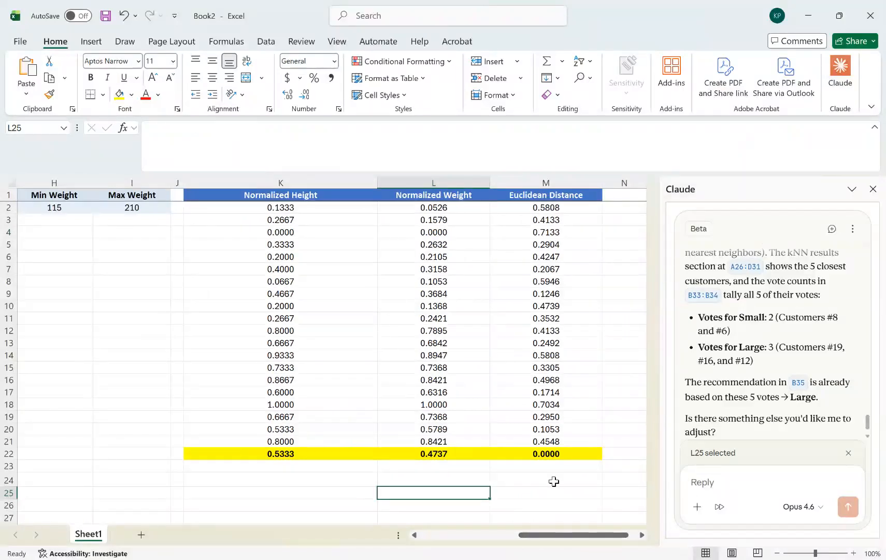
{"action": "left_click", "coordinate": [554, 482]}
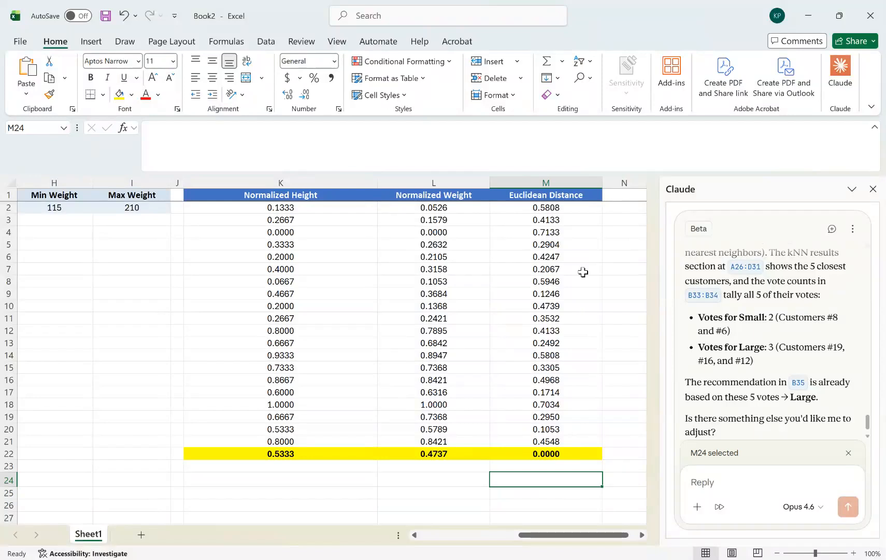
{"action": "left_click_drag", "start_coordinate": [603, 183], "coordinate": [622, 184]}
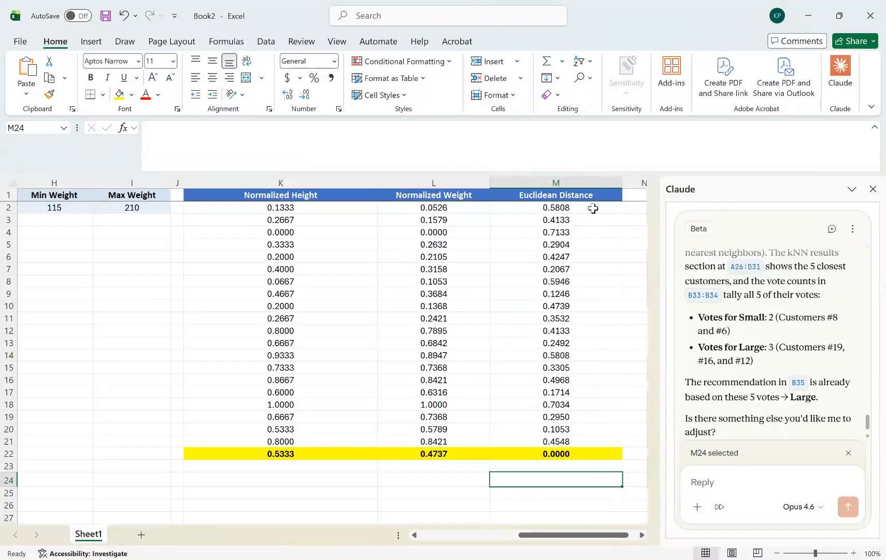
{"action": "left_click", "coordinate": [642, 535]}
{"action": "left_click", "coordinate": [642, 535]}
{"action": "left_click_drag", "start_coordinate": [470, 183], "coordinate": [533, 182]}
- Inspect the Euclidean distance formulas in M2 and M8, tracing their references to each customer's normalized values and Customer #21's row
{"action": "left_click", "coordinate": [492, 209]}
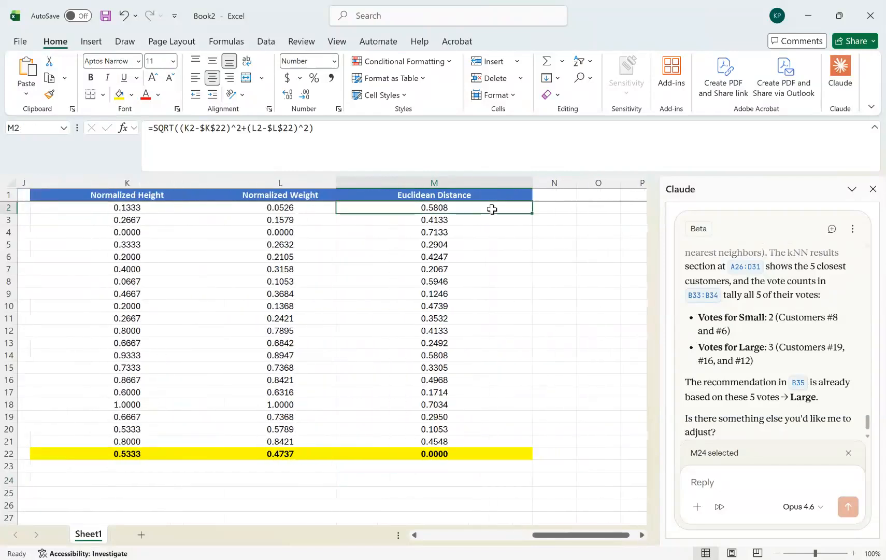
{"action": "double_click", "coordinate": [492, 208]}
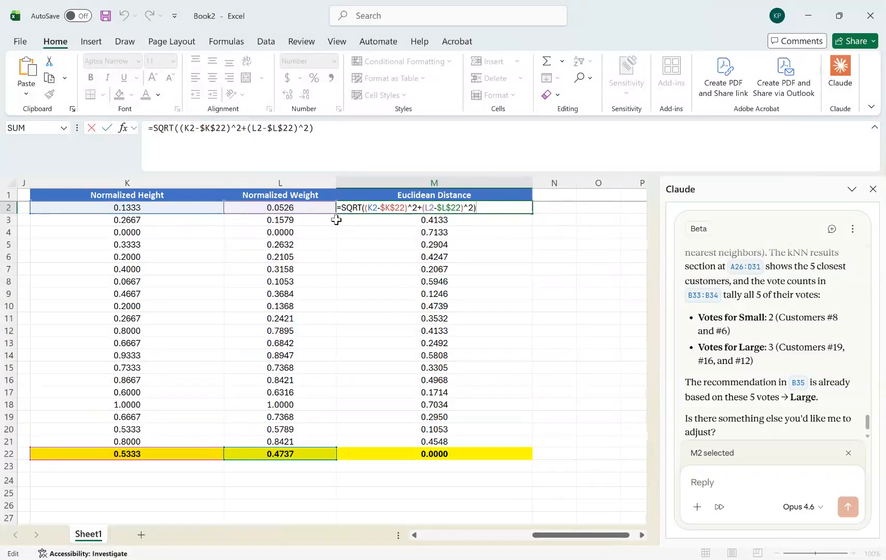
{"action": "key", "text": "Return"}
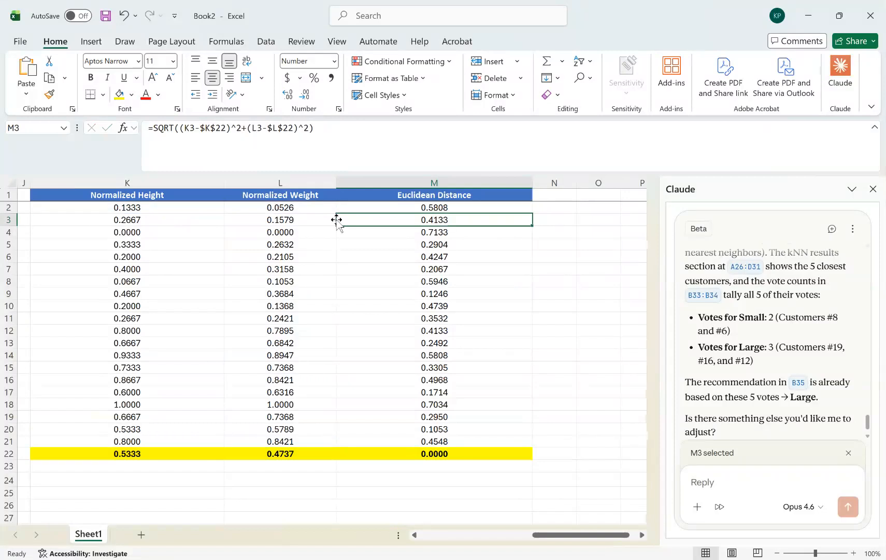
{"action": "double_click", "coordinate": [435, 281]}
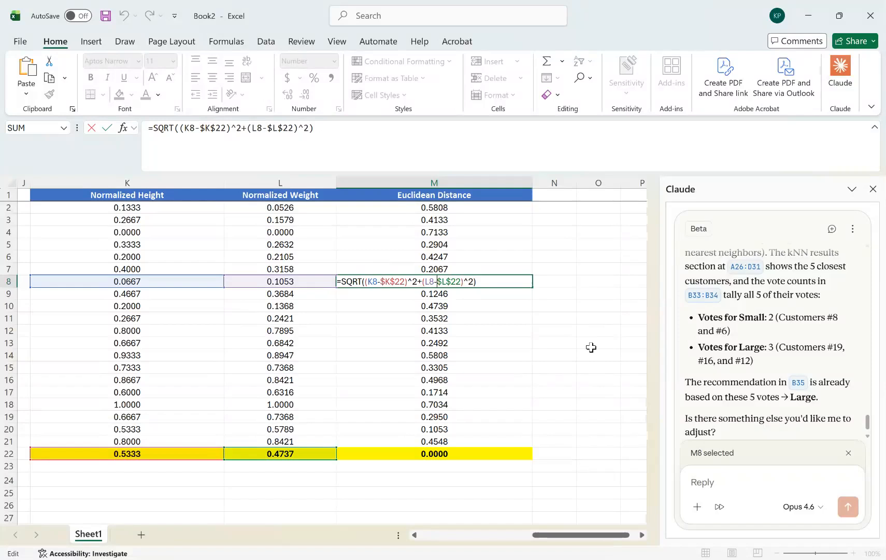
{"action": "key", "text": "Return"}
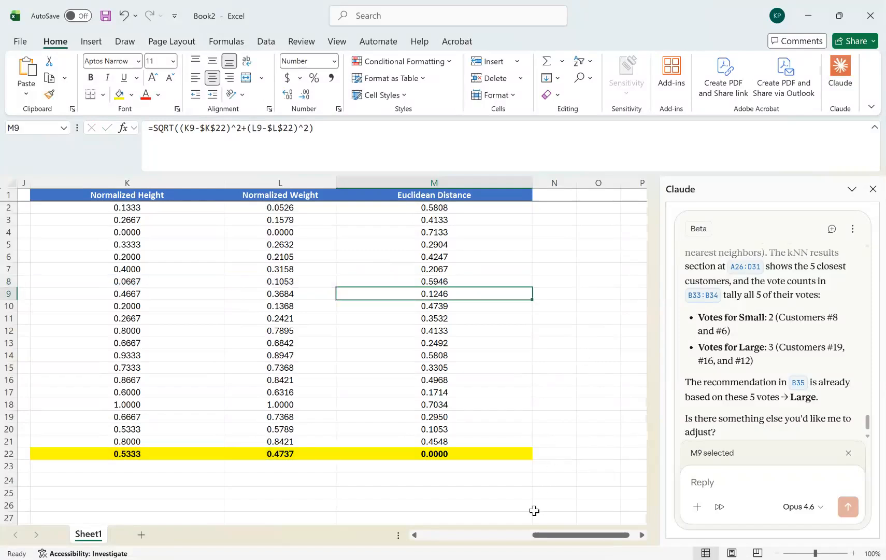
- Compare the customers' heights, weights and sizes with their Euclidean distances to Customer #21
{"action": "left_click_drag", "start_coordinate": [535, 534], "coordinate": [438, 537]}
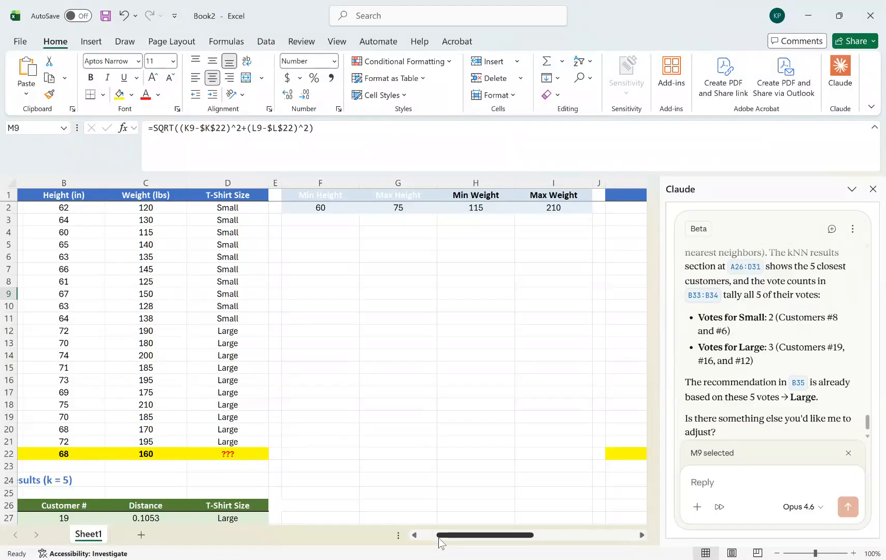
{"action": "left_click_drag", "start_coordinate": [438, 538], "coordinate": [531, 542]}
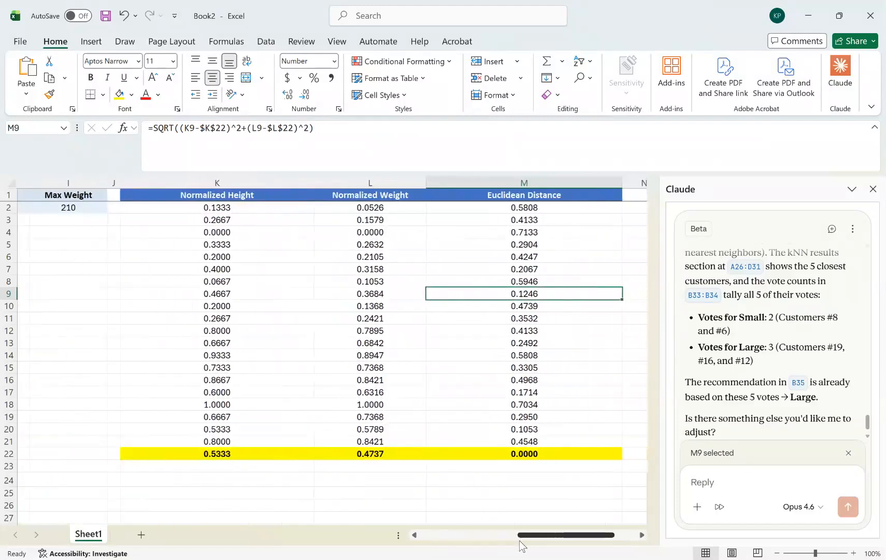
{"action": "left_click", "coordinate": [489, 496]}
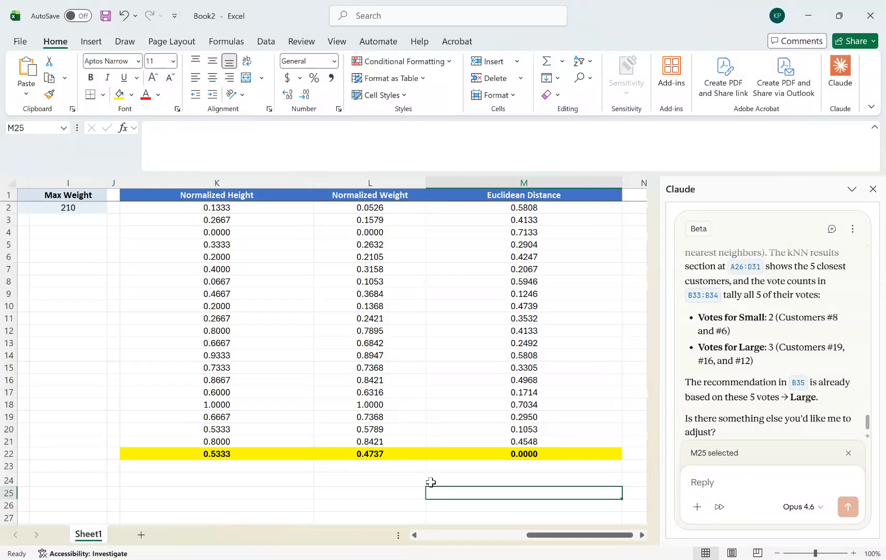
{"action": "left_click", "coordinate": [319, 484]}
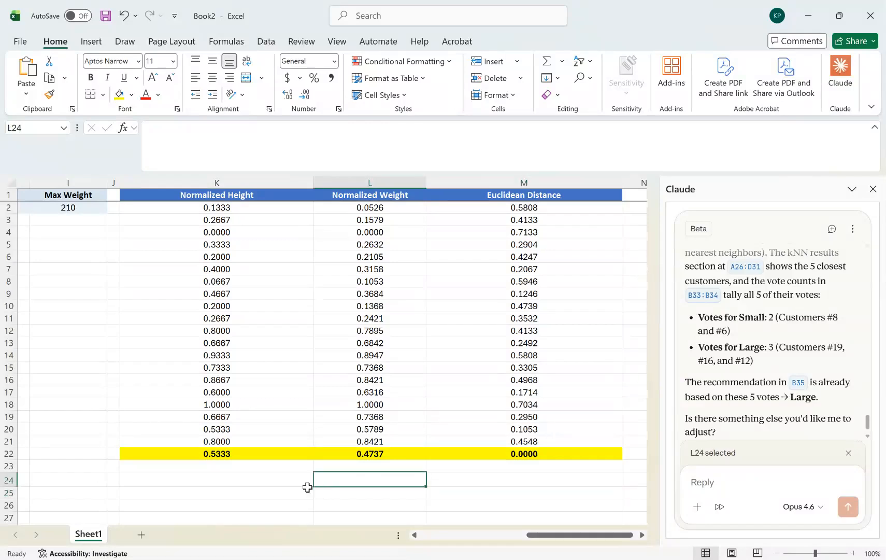
{"action": "left_click", "coordinate": [281, 483]}
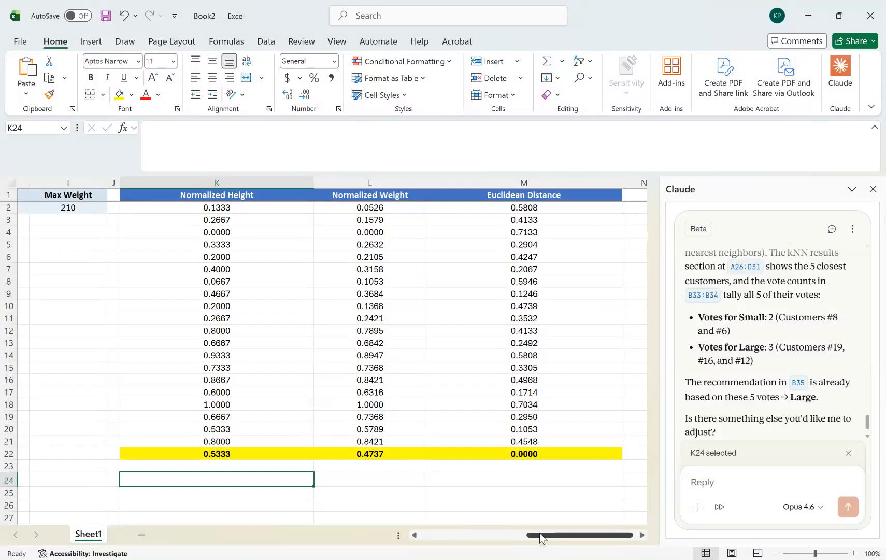
- Review the five nearest neighbors, the vote counts and the size recommendation in the kNN results against the customer table
{"action": "left_click_drag", "start_coordinate": [540, 535], "coordinate": [427, 539]}
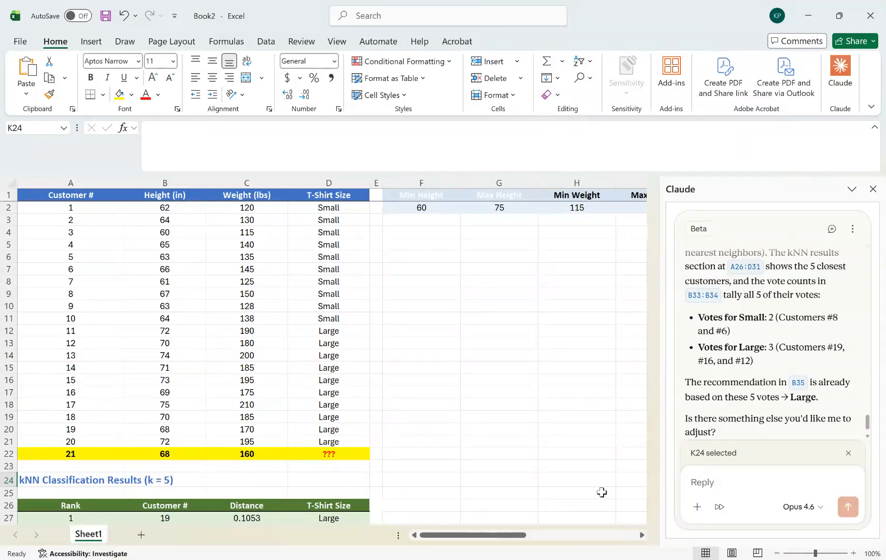
{"action": "scroll", "coordinate": [601, 491], "scroll_direction": "down", "scroll_amount": 5}
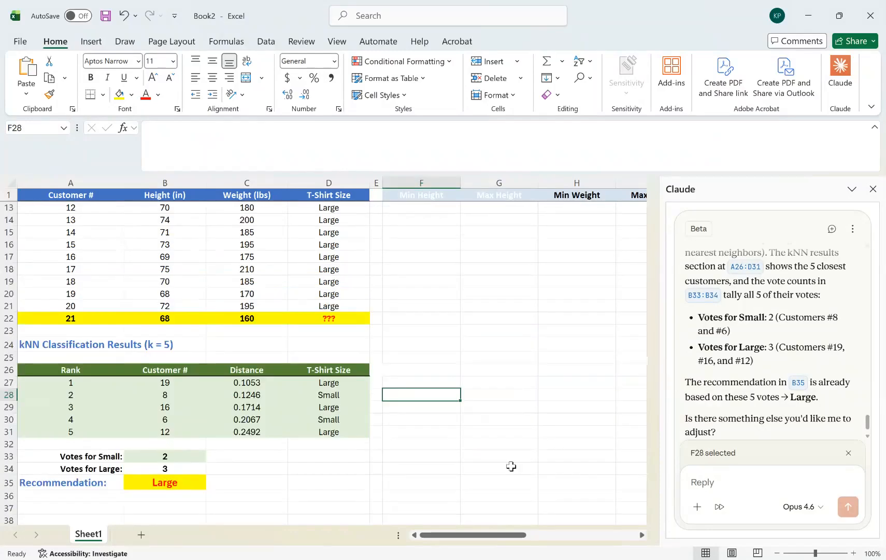
{"action": "scroll", "coordinate": [510, 466], "scroll_direction": "up", "scroll_amount": 4}
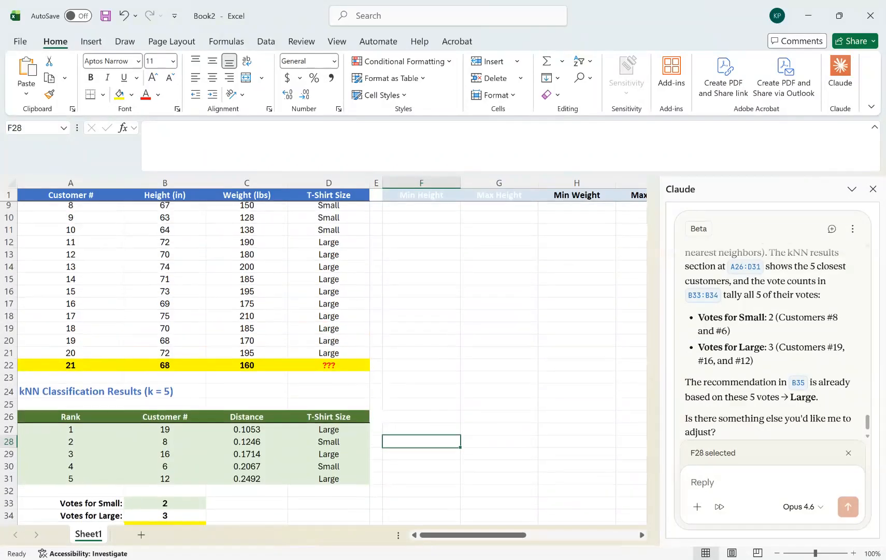
{"action": "scroll", "coordinate": [511, 466], "scroll_direction": "down", "scroll_amount": 1}
{"action": "scroll", "coordinate": [511, 466], "scroll_direction": "up", "scroll_amount": 1}
{"action": "scroll", "coordinate": [469, 530], "scroll_direction": "down", "scroll_amount": 1}
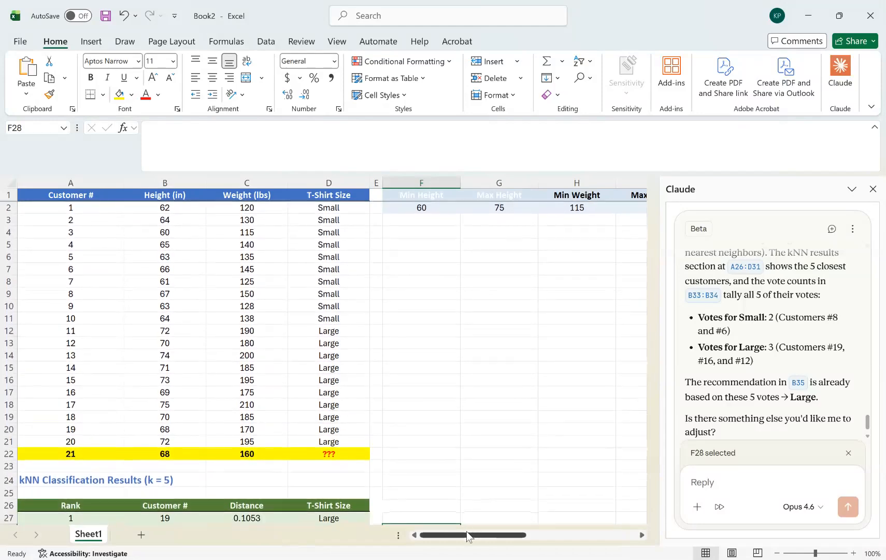
- Open the normalized height formula in K2 again and trace its references to the minimum and maximum heights without changing it
{"action": "left_click_drag", "start_coordinate": [471, 535], "coordinate": [546, 541]}
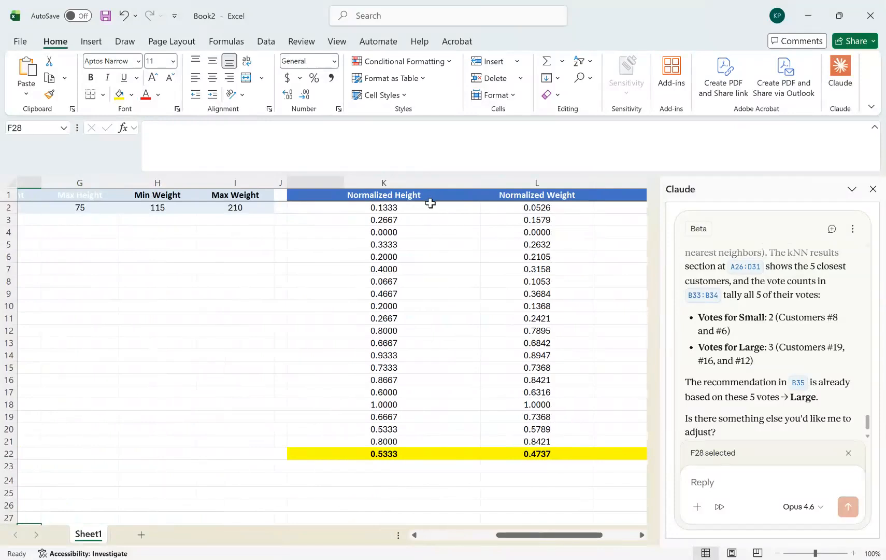
{"action": "left_click", "coordinate": [431, 205]}
{"action": "left_click", "coordinate": [430, 200]}
{"action": "double_click", "coordinate": [430, 207]}
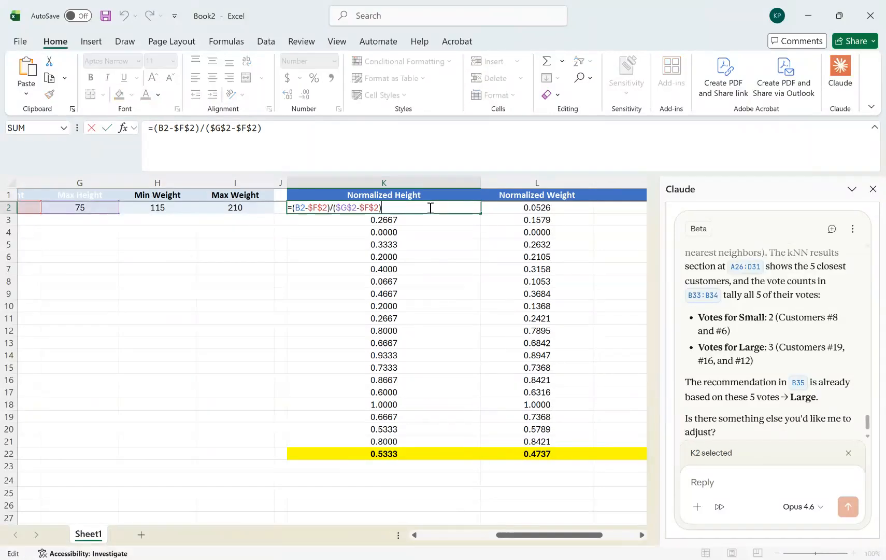
{"action": "left_click_drag", "start_coordinate": [509, 538], "coordinate": [476, 553]}
{"action": "key", "text": "Return"}
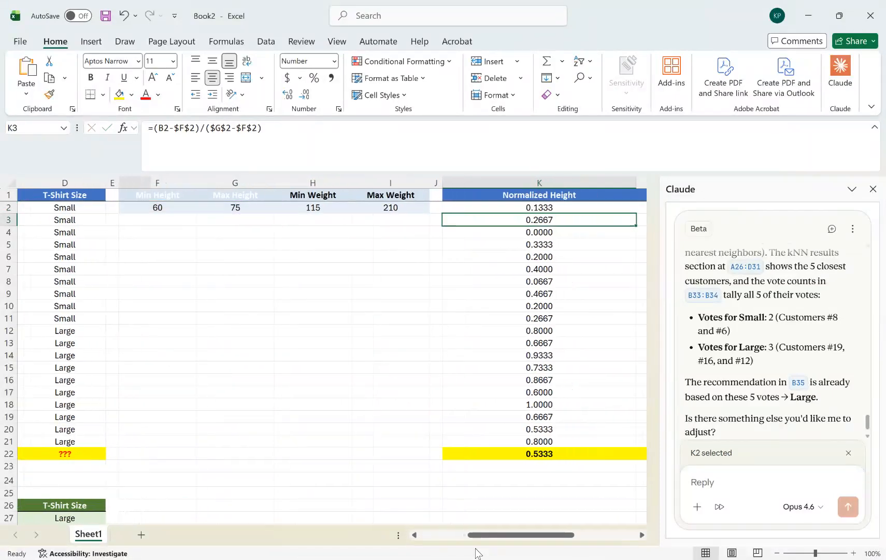
- Inspect the Min Height formula in F2 and its source range in the height column without changing it
{"action": "double_click", "coordinate": [164, 207]}
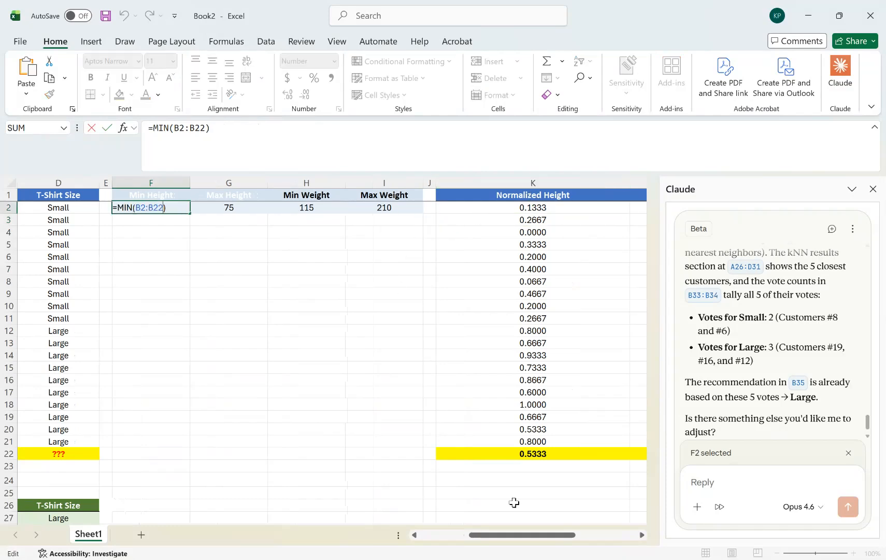
{"action": "left_click", "coordinate": [457, 534]}
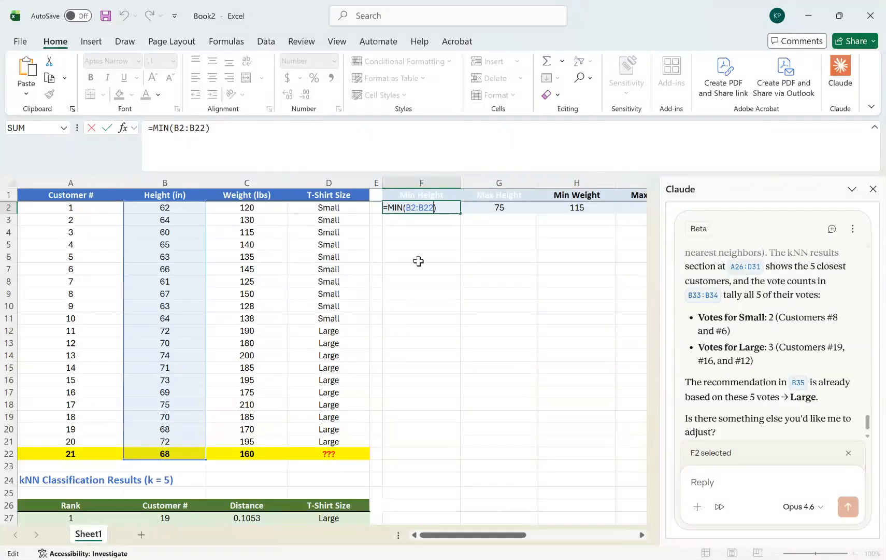
{"action": "key", "text": "Return"}
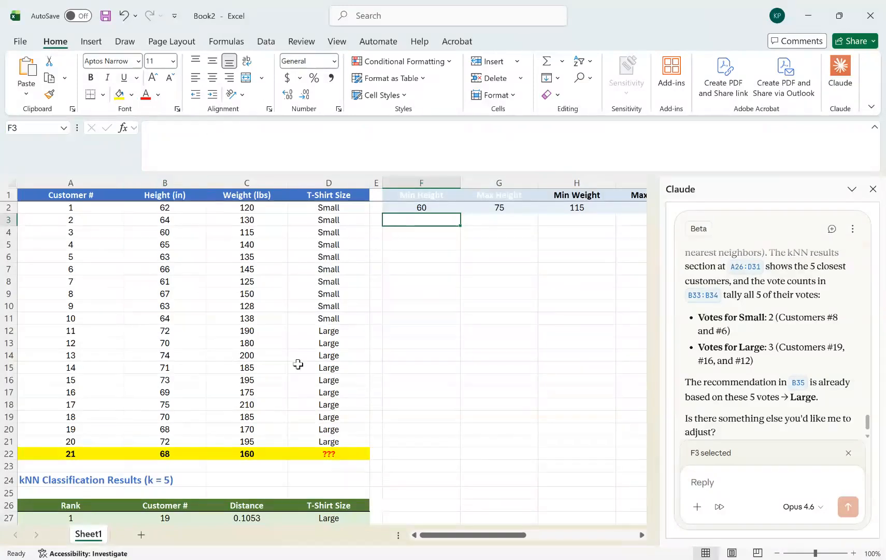
- Compare the original customer table with the normalized height, normalized weight and Euclidean distance columns
{"action": "left_click_drag", "start_coordinate": [476, 534], "coordinate": [553, 550]}
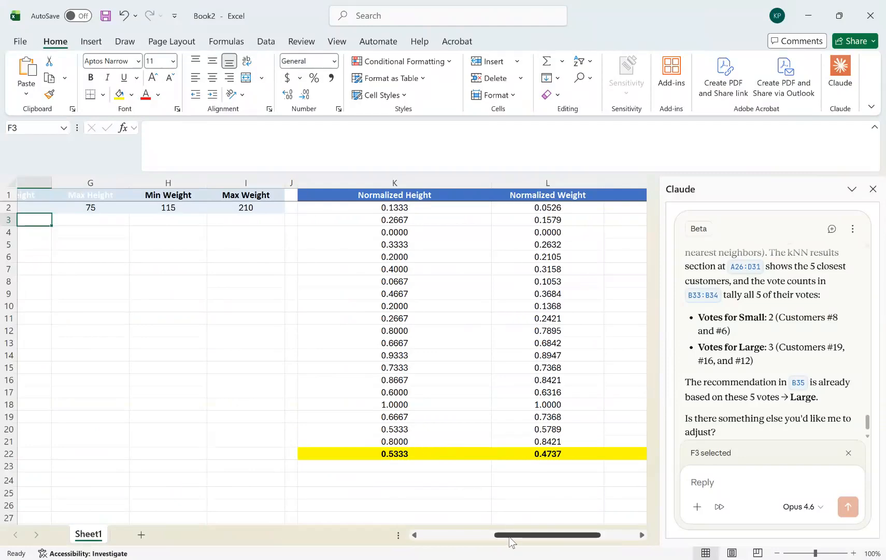
{"action": "left_click_drag", "start_coordinate": [509, 536], "coordinate": [423, 538]}
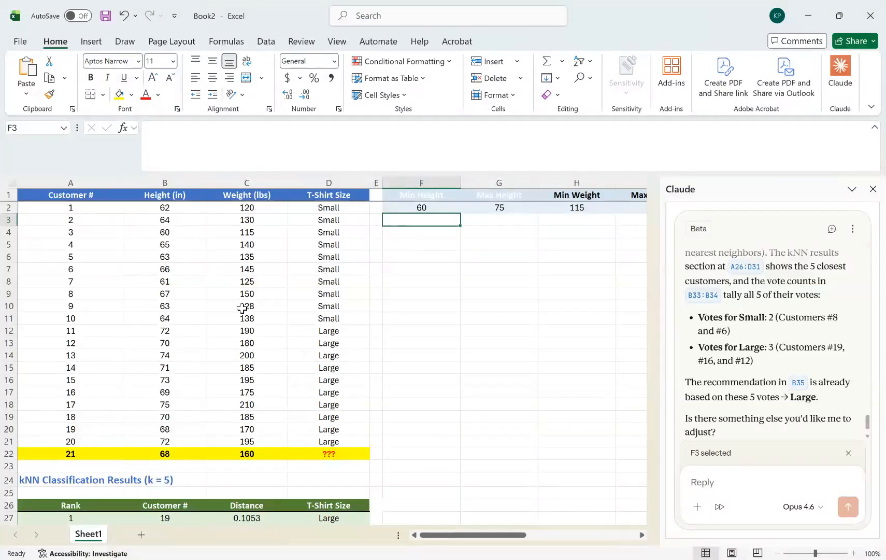
{"action": "left_click_drag", "start_coordinate": [492, 535], "coordinate": [595, 537]}
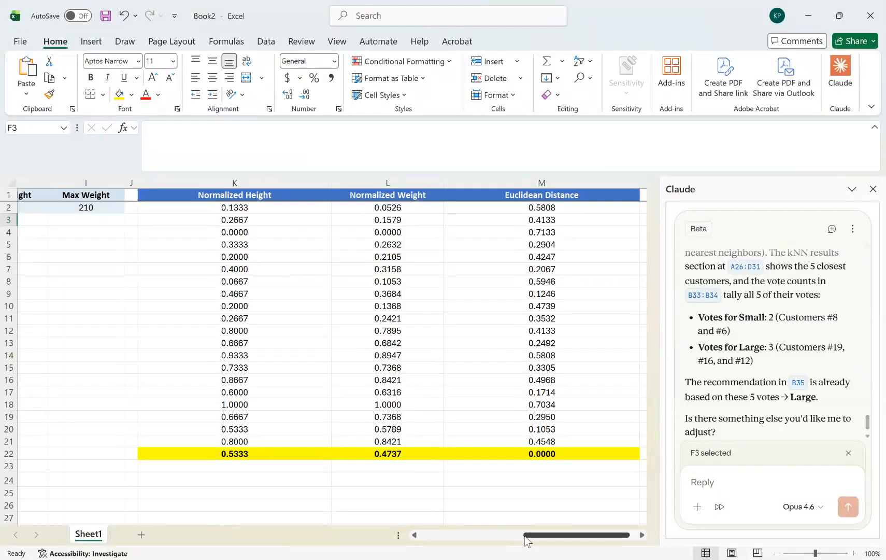
{"action": "left_click_drag", "start_coordinate": [534, 539], "coordinate": [423, 538]}
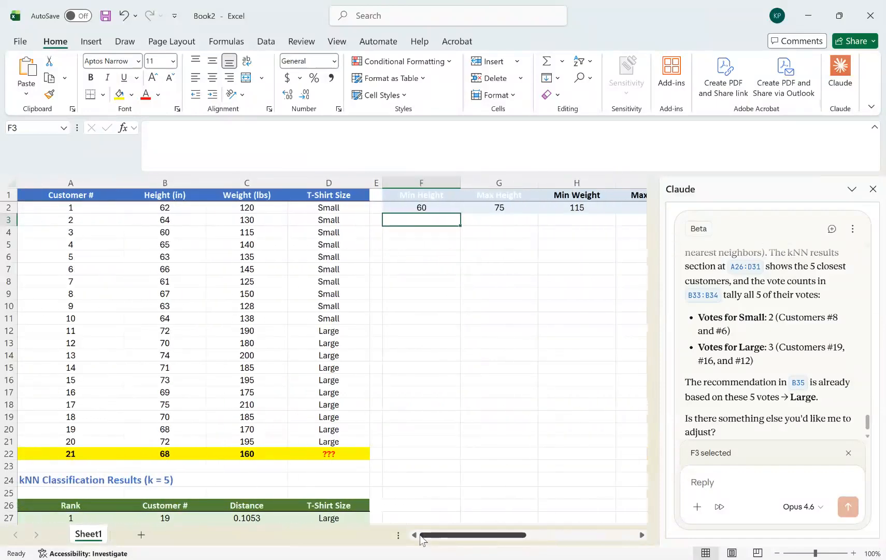
{"action": "left_click", "coordinate": [502, 402]}
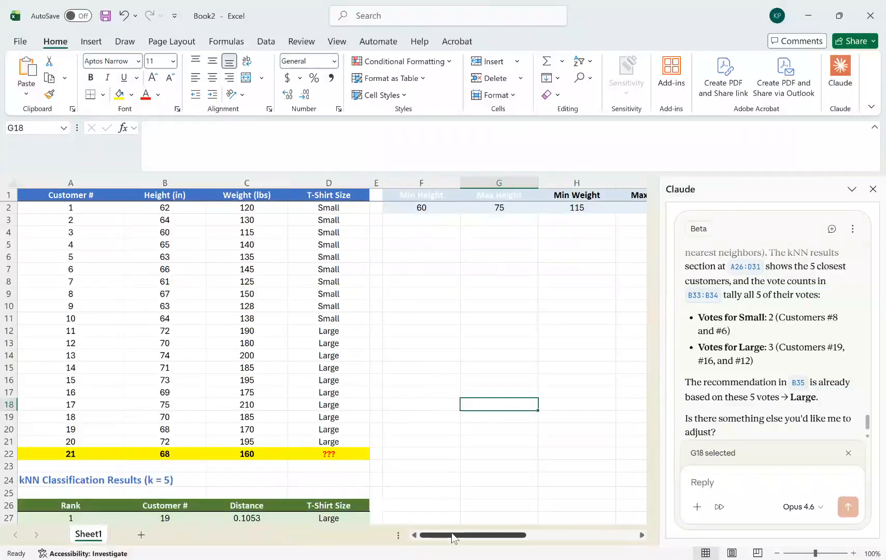
{"action": "mouse_move", "coordinate": [451, 533]}
{"action": "left_mouse_down"}
{"action": "mouse_move", "coordinate": [530, 538]}
{"action": "mouse_move", "coordinate": [446, 539]}
{"action": "left_mouse_up"}
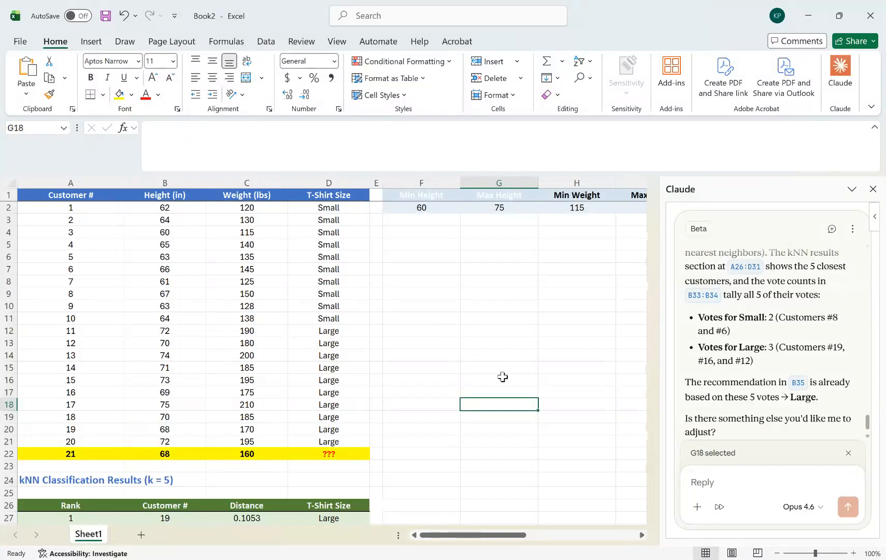
- Ask Claude to create another table of 10 customers with known heights, weights and t-shirt size, and test how well kNN (k = 5) is working
{"action": "type", "text": "Cre"}
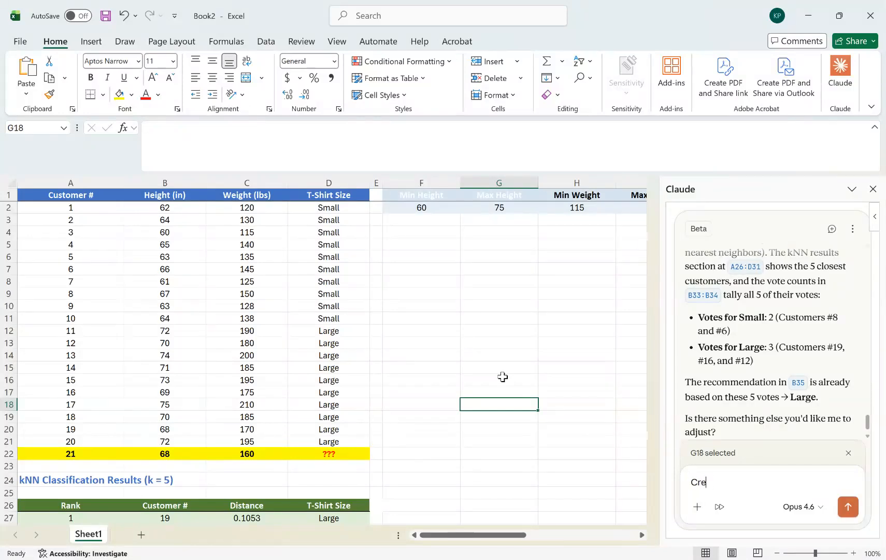
{"action": "type", "text": "ate another t"}
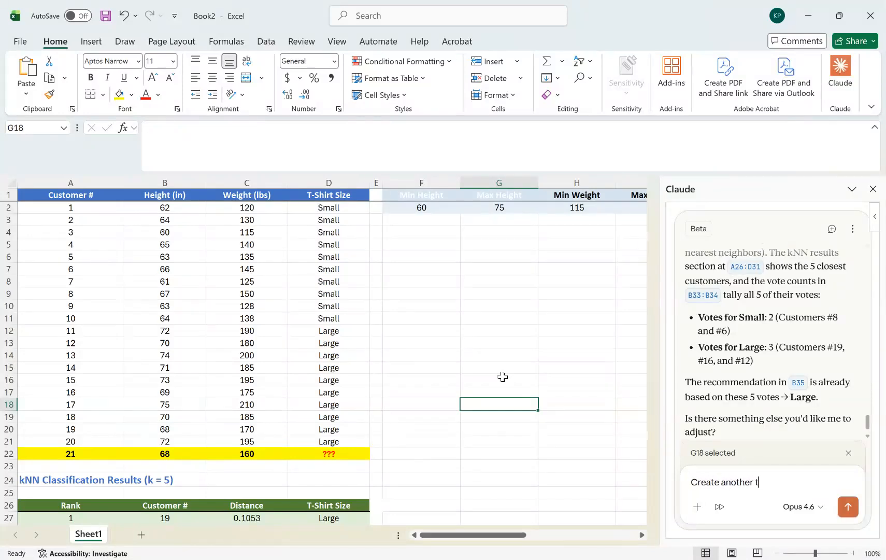
{"action": "type", "text": "able of 10 customers w"}
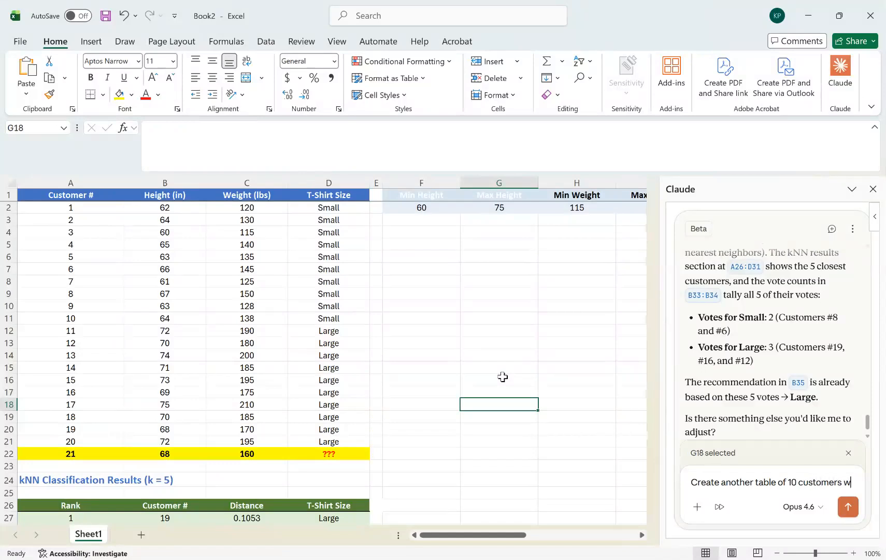
{"action": "type", "text": "hose heights, weights, and"}
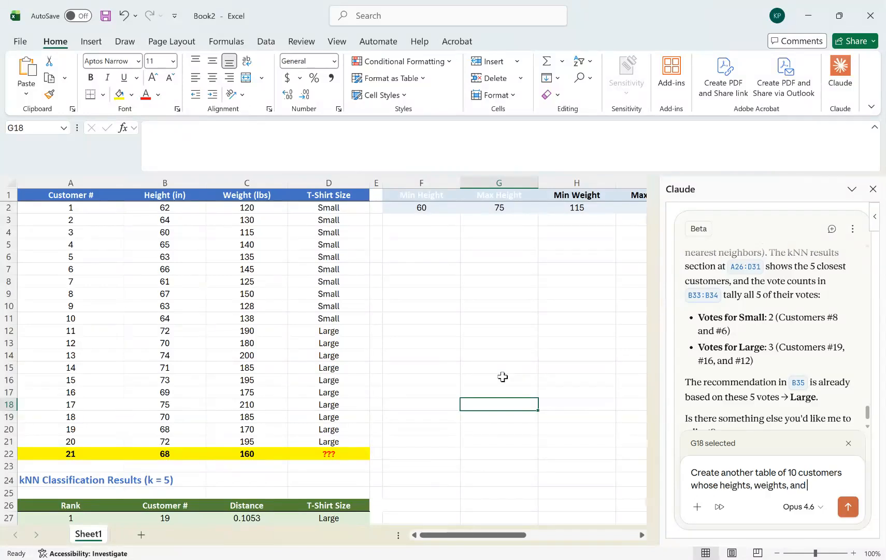
{"action": "type", "text": " t-shirt size are kn"}
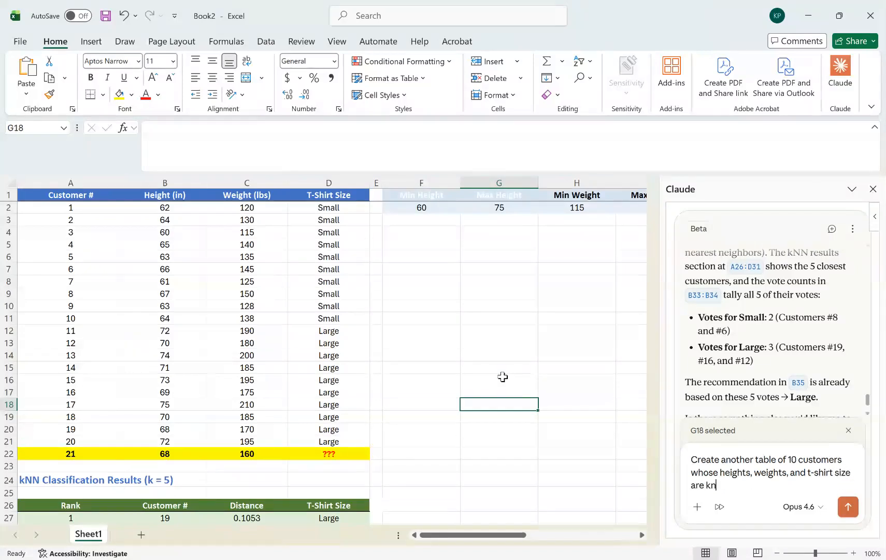
{"action": "type", "text": "own. Test how we"}
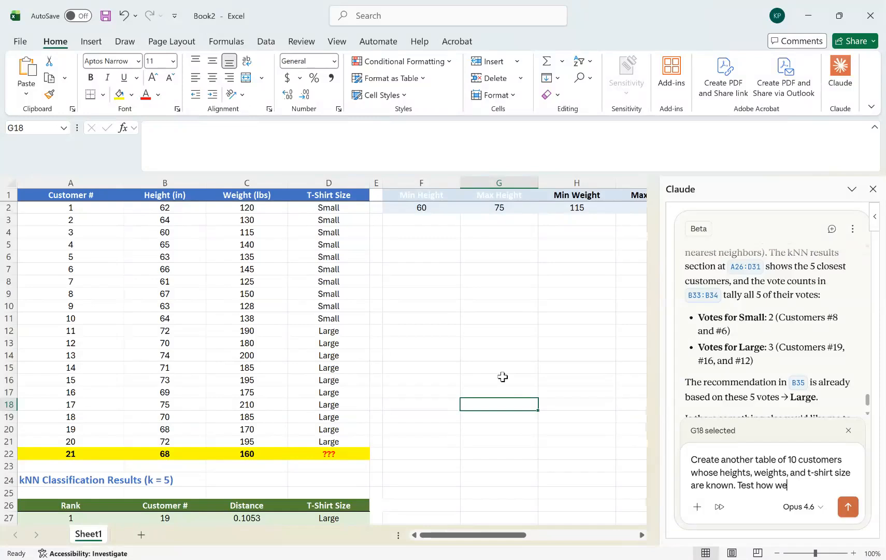
{"action": "type", "text": "ll kNN (k = 5) is work"}
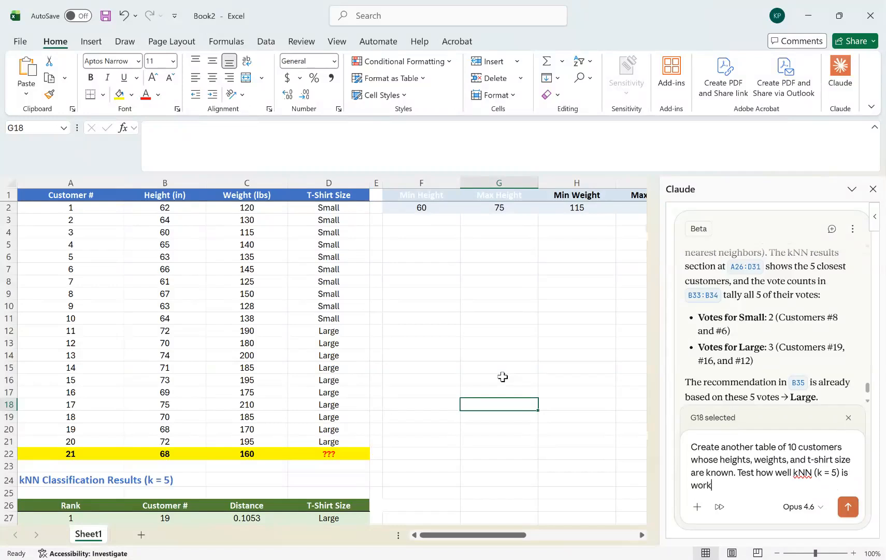
{"action": "type", "text": "ing in this situation."}
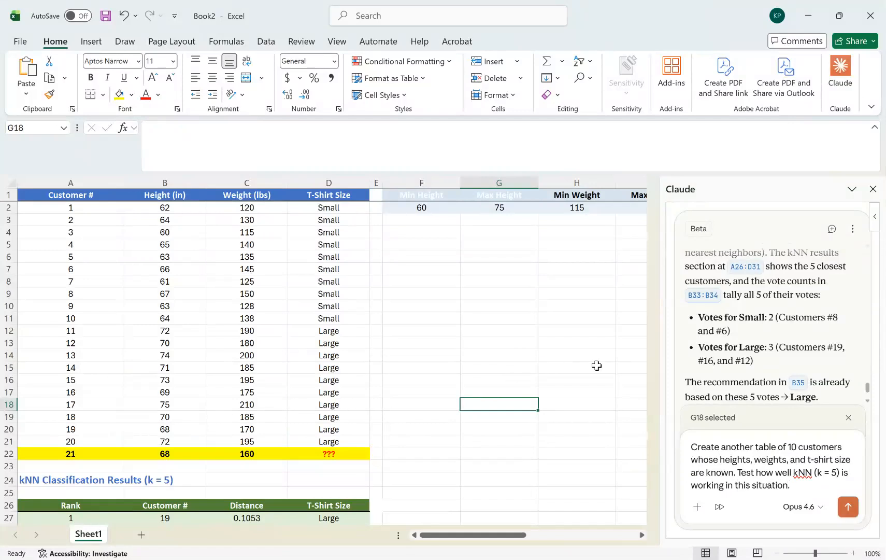
{"action": "left_click", "coordinate": [848, 507]}
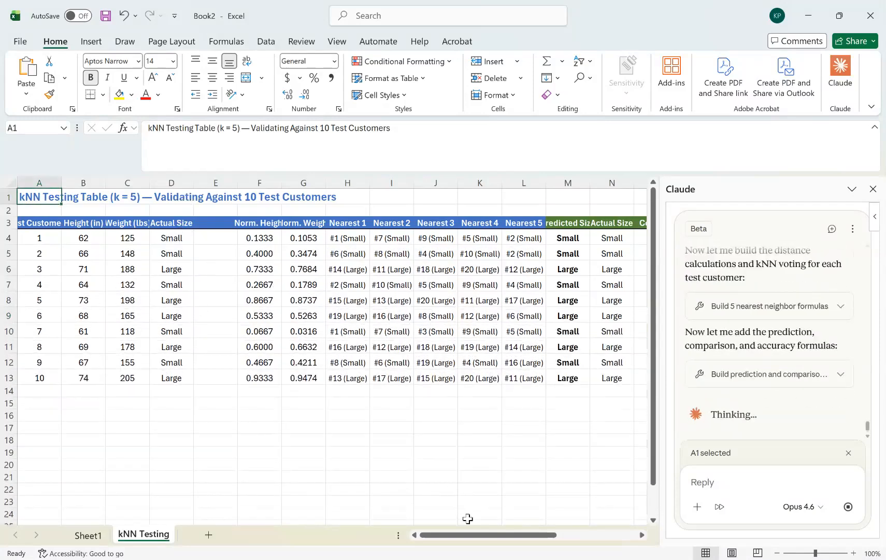
- Review the kNN Testing sheet's nearest neighbors, predicted versus actual sizes, training helper columns and model accuracy summary
{"action": "left_click_drag", "start_coordinate": [470, 535], "coordinate": [556, 546]}
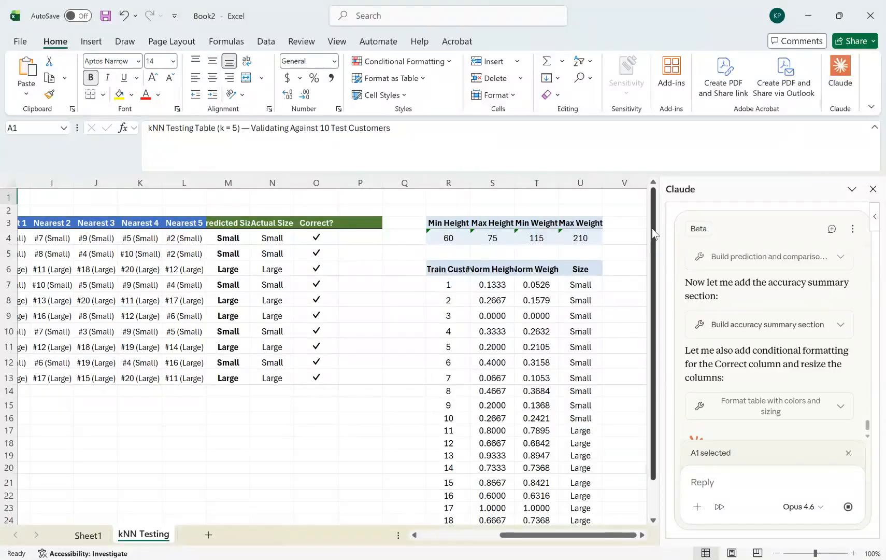
{"action": "scroll", "coordinate": [646, 295], "scroll_direction": "down", "scroll_amount": 1}
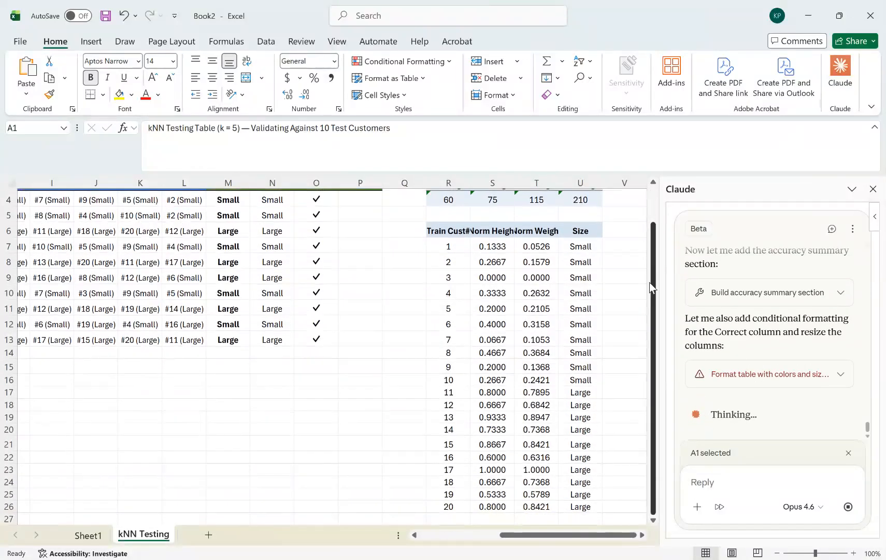
{"action": "scroll", "coordinate": [650, 269], "scroll_direction": "up", "scroll_amount": 1}
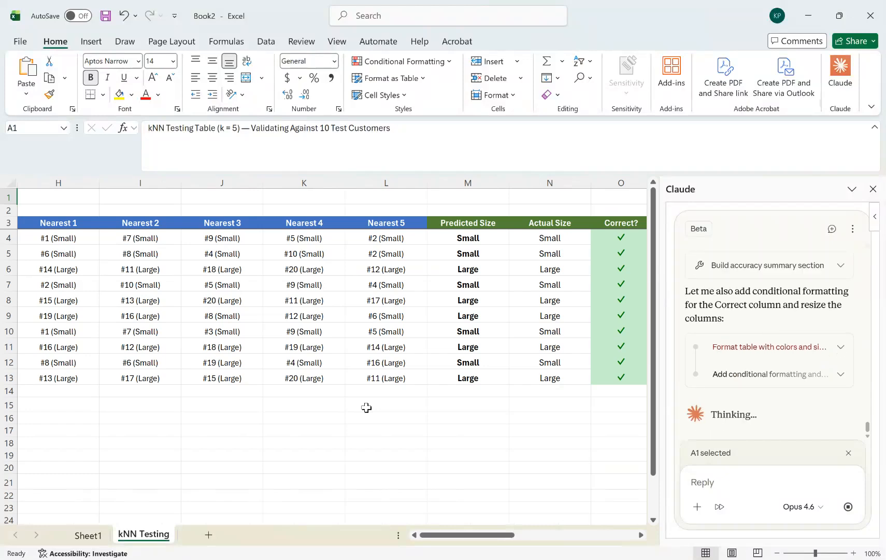
{"action": "left_click_drag", "start_coordinate": [442, 535], "coordinate": [423, 551]}
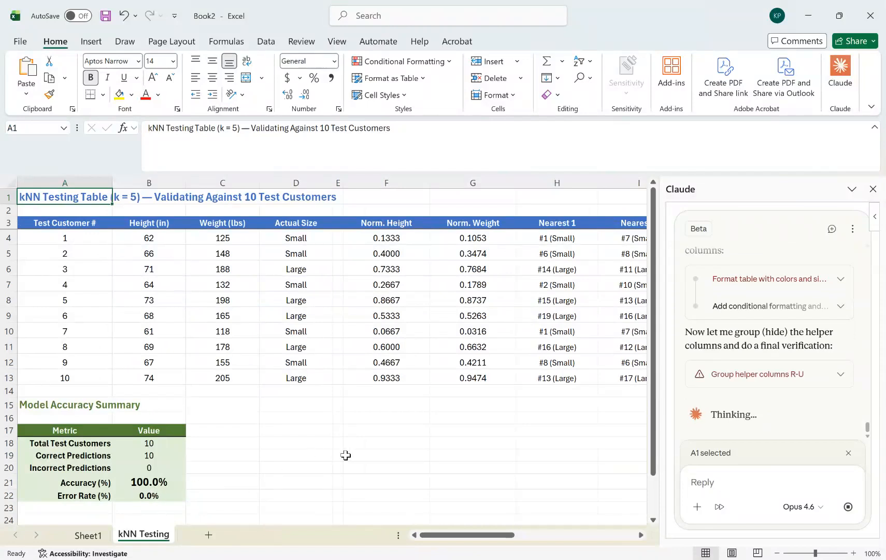
{"action": "left_click", "coordinate": [396, 467]}
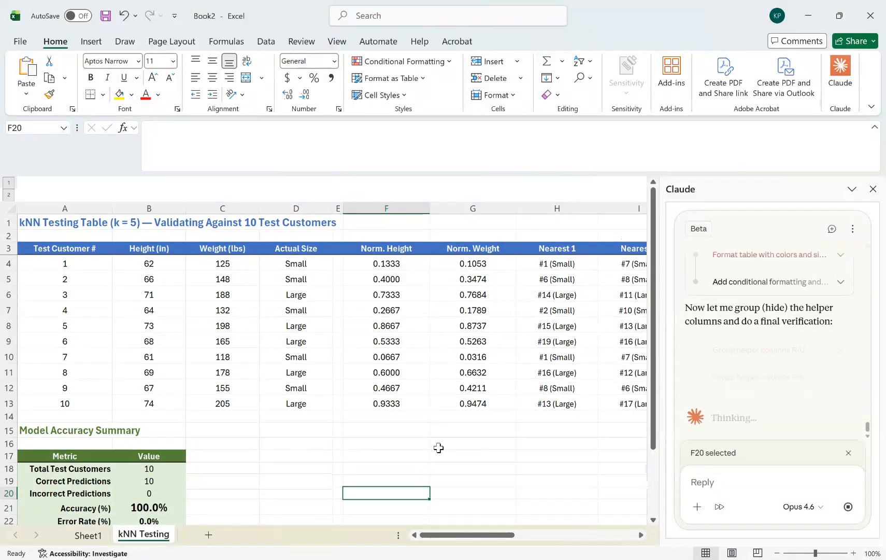